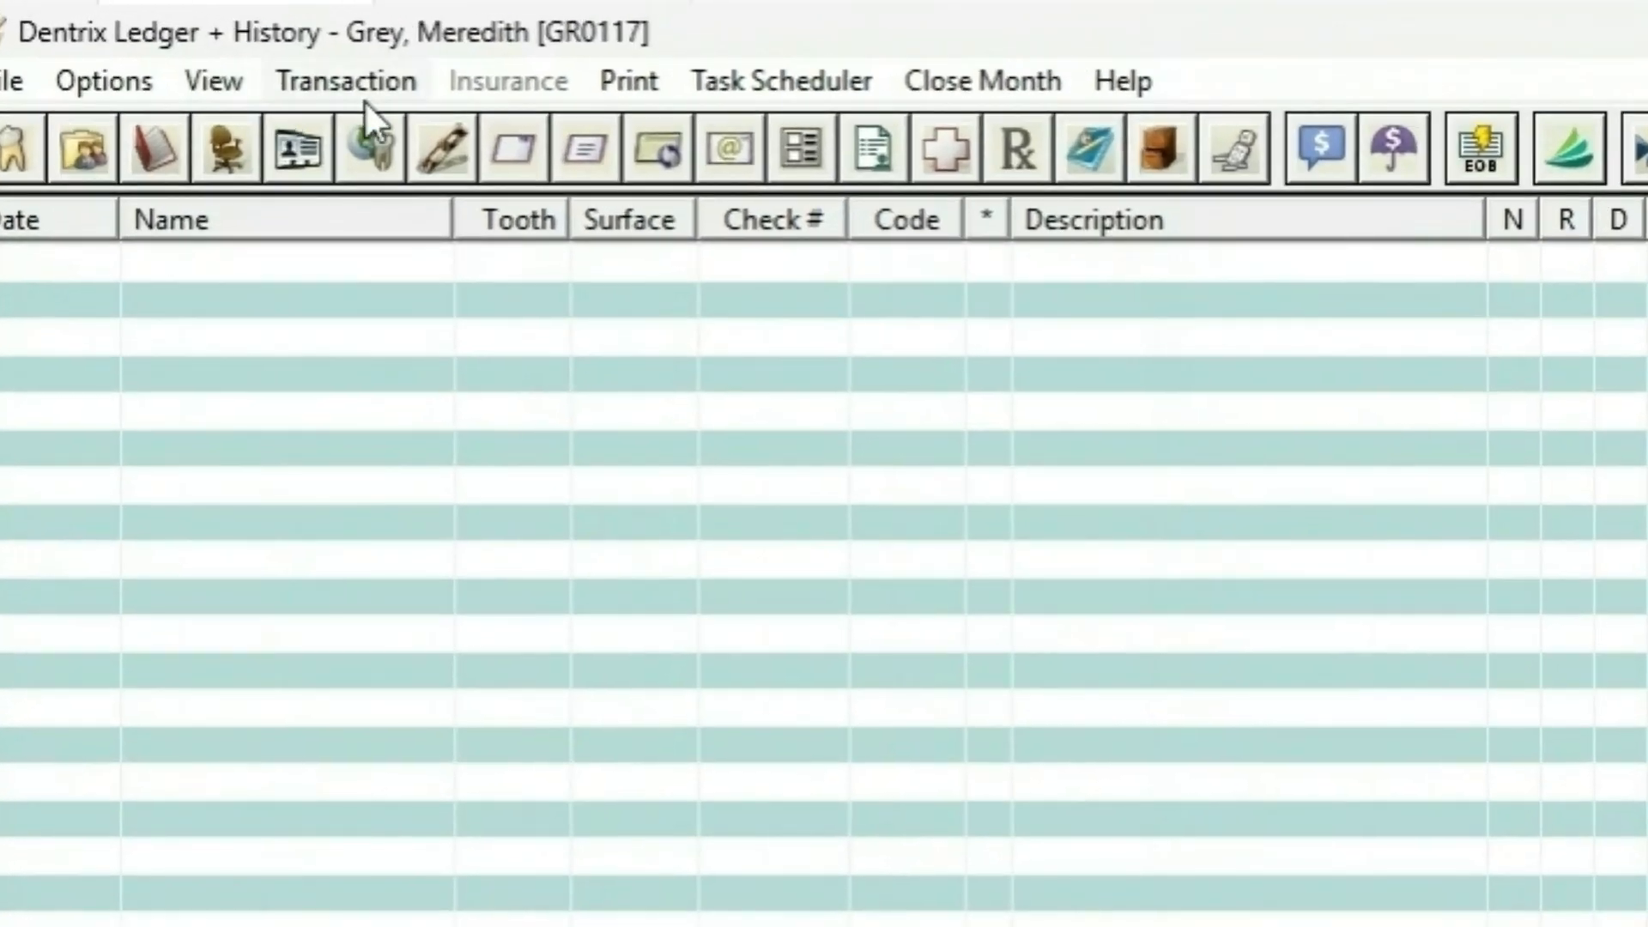
Step: Start a new procedure entry on the patient's ledger with procedure code D1110
left_click(358, 85)
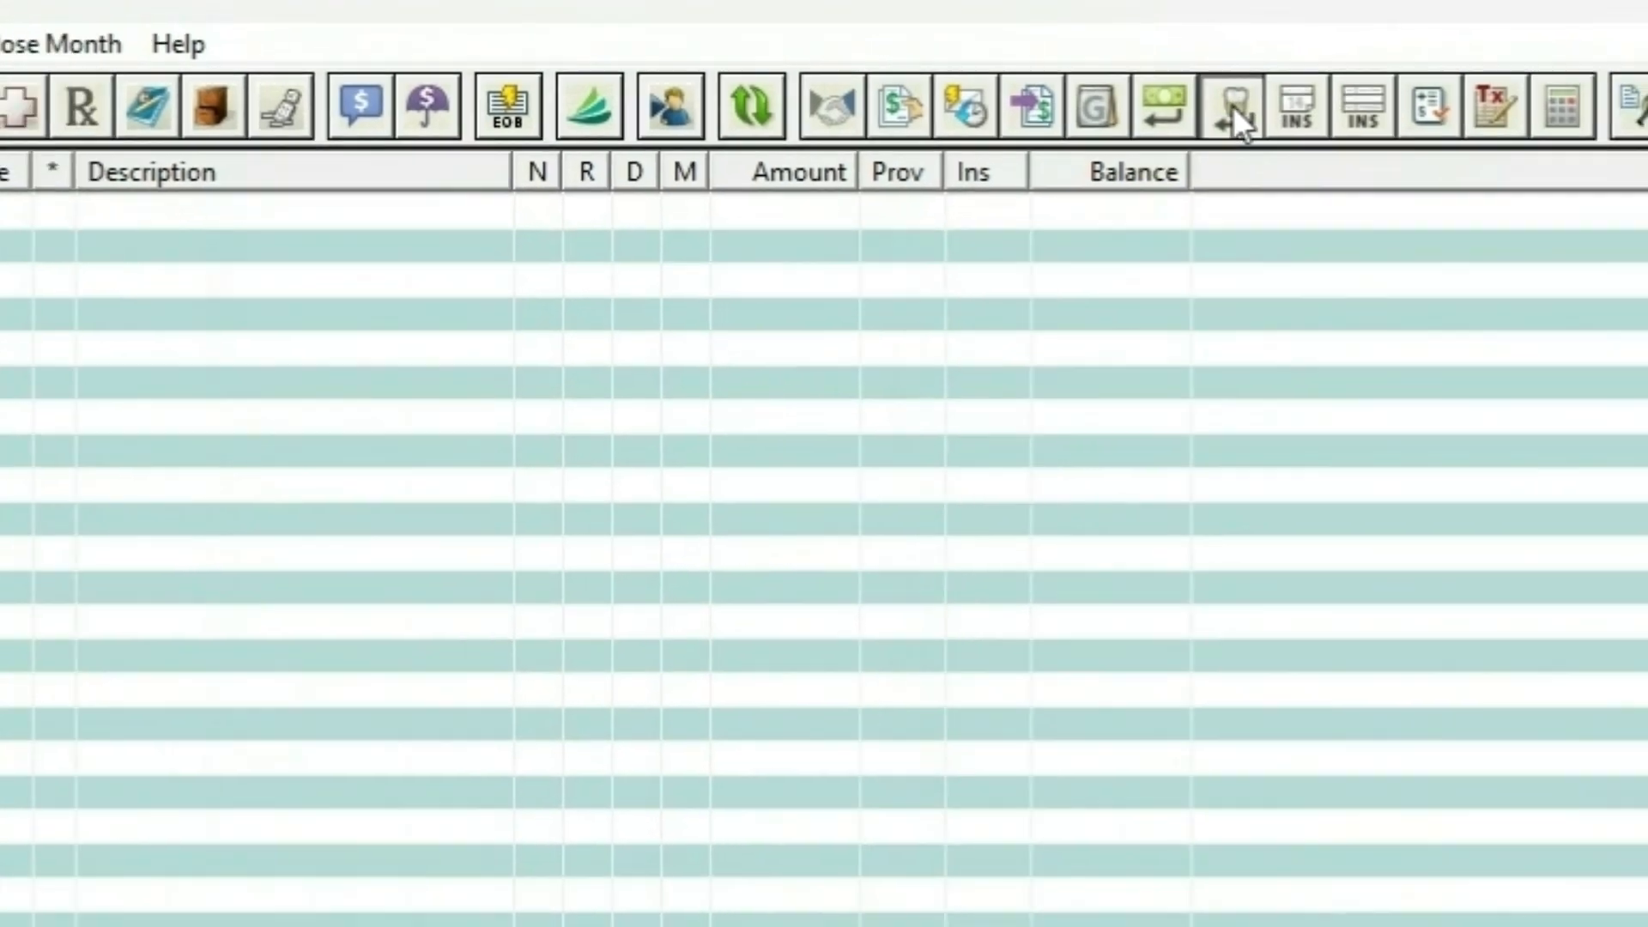
left_click(1221, 108)
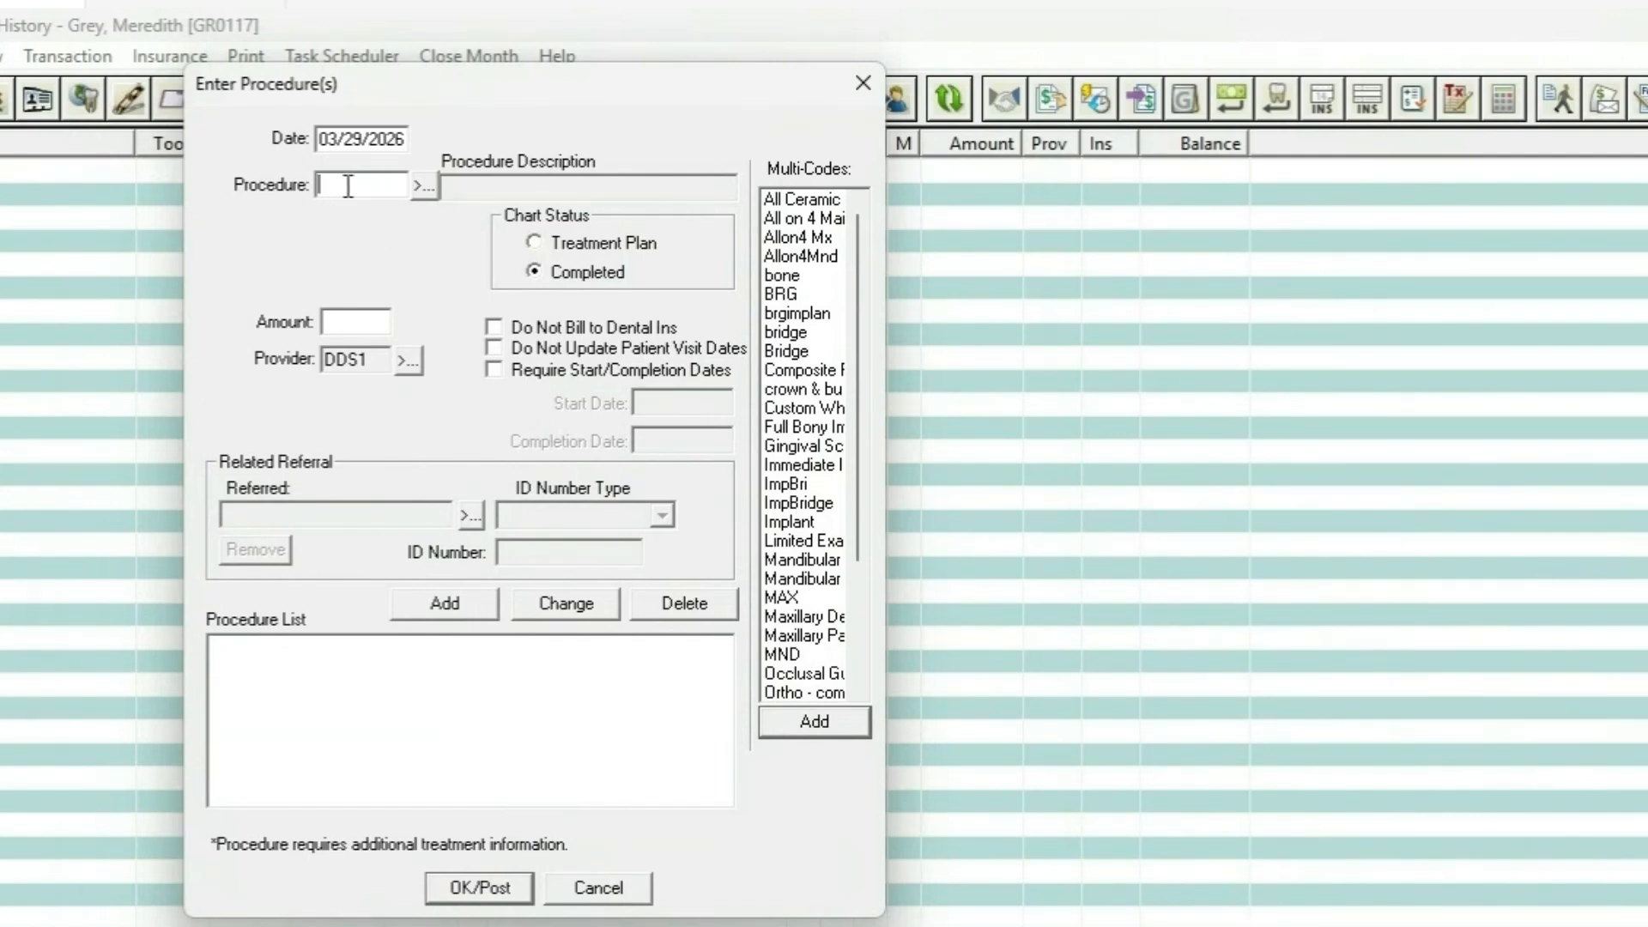
type("d1110")
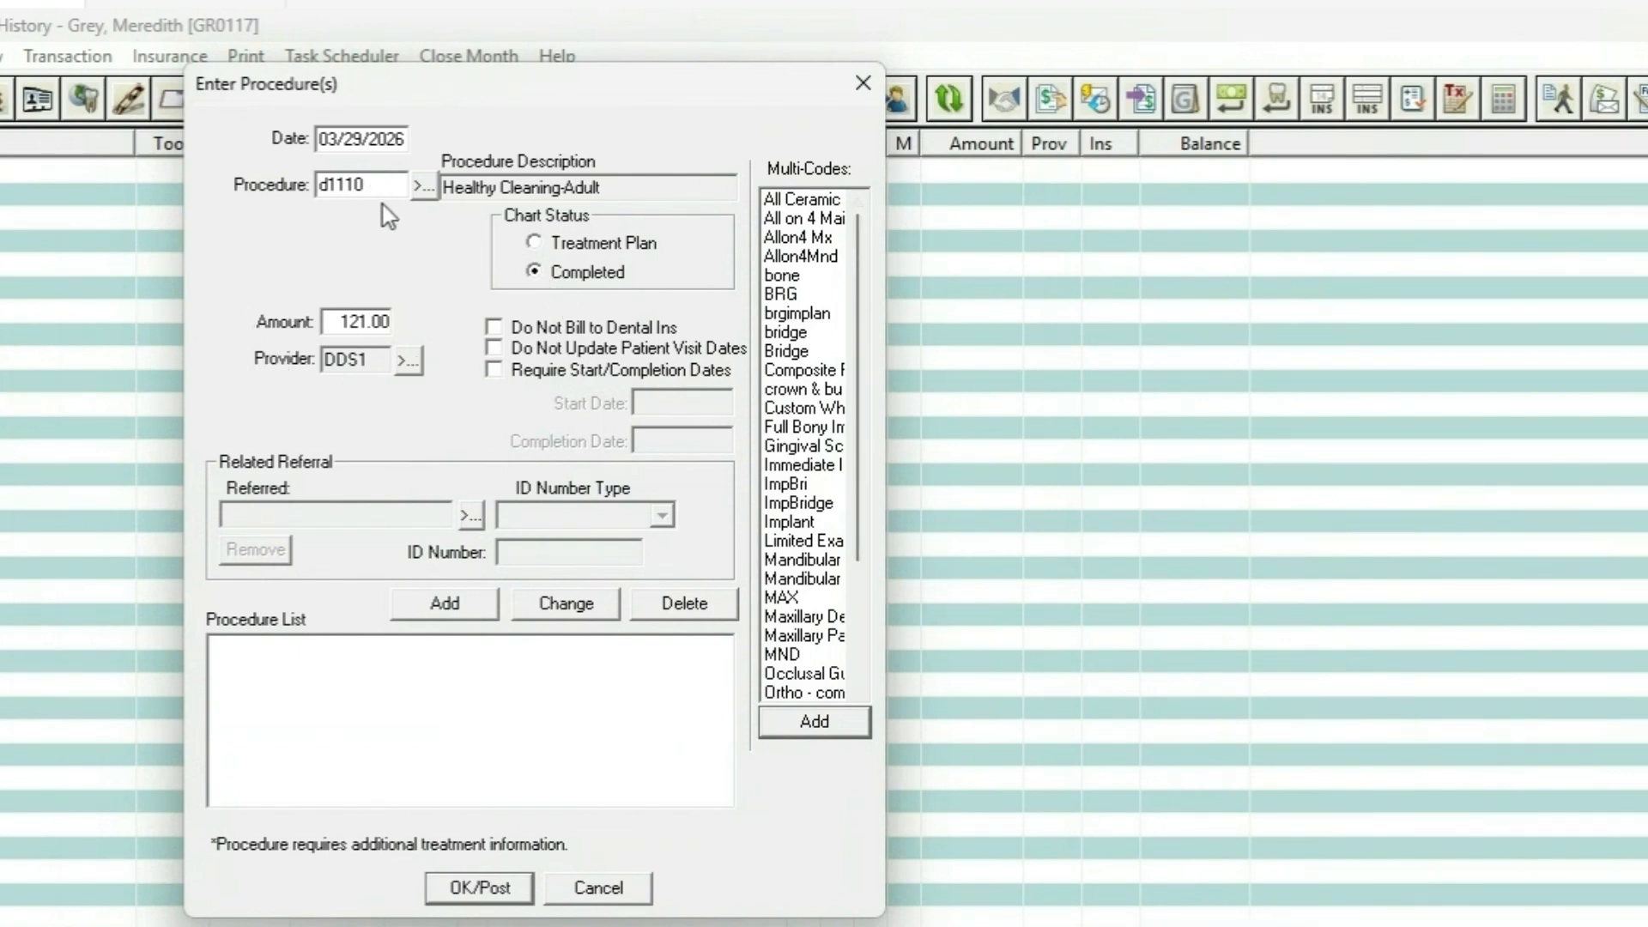
Step: Search all procedure codes for "pan" and choose D0330 Panoramic Image as the procedure
left_click(423, 187)
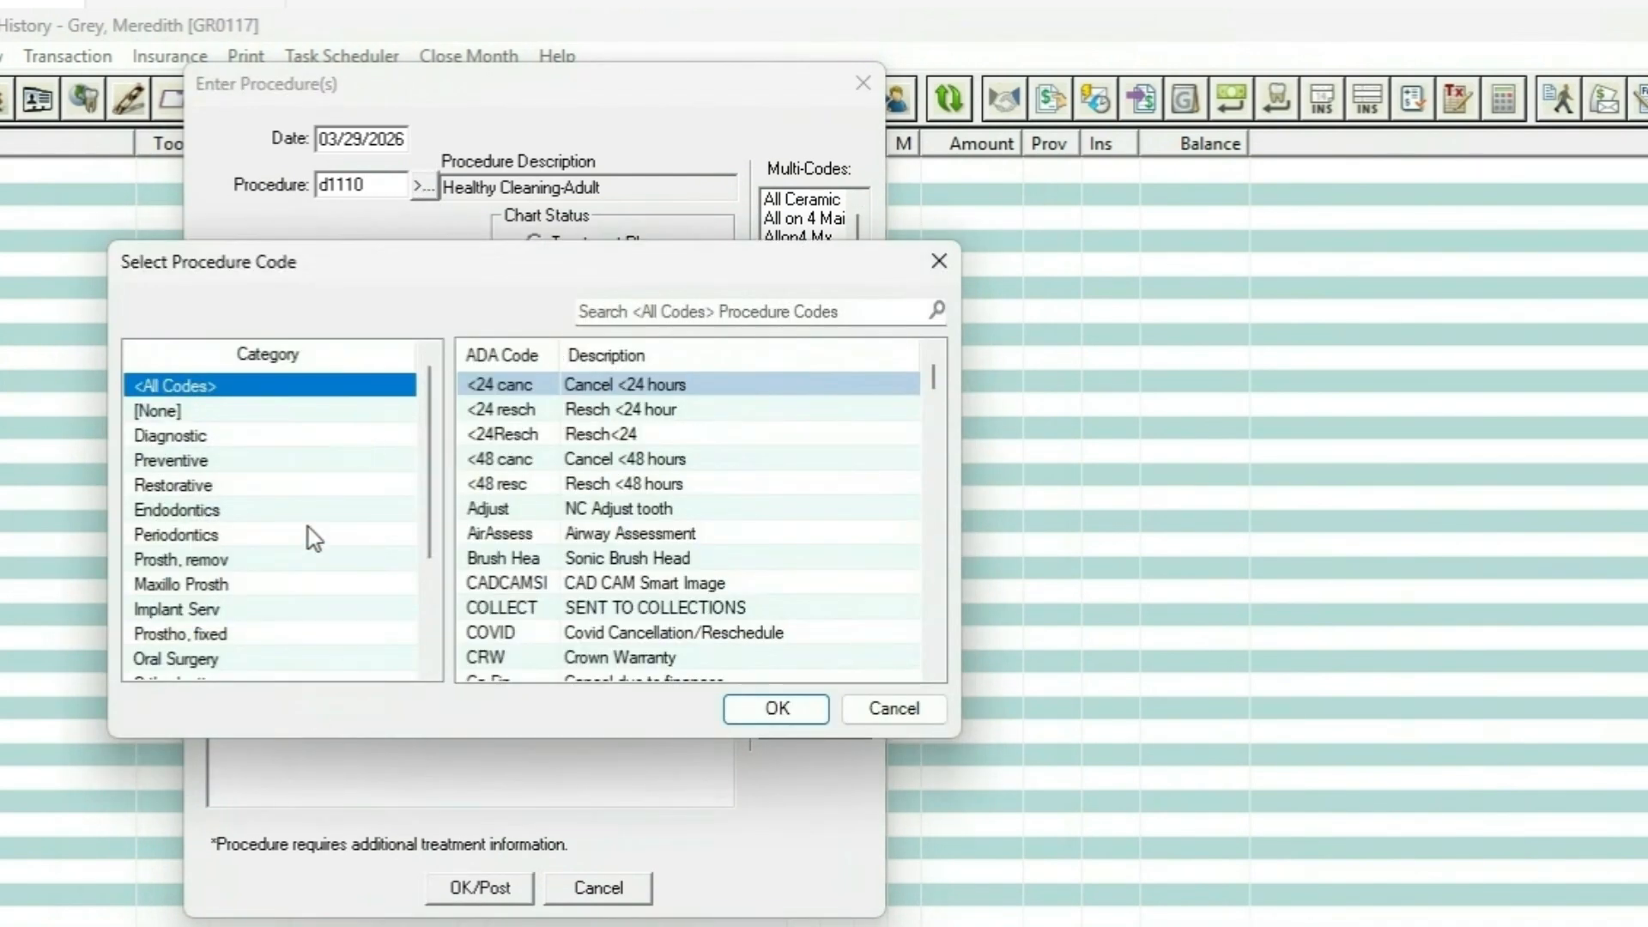
scroll(296, 455, "down", 3)
scroll(275, 463, "up", 3)
left_click(721, 307)
type("p")
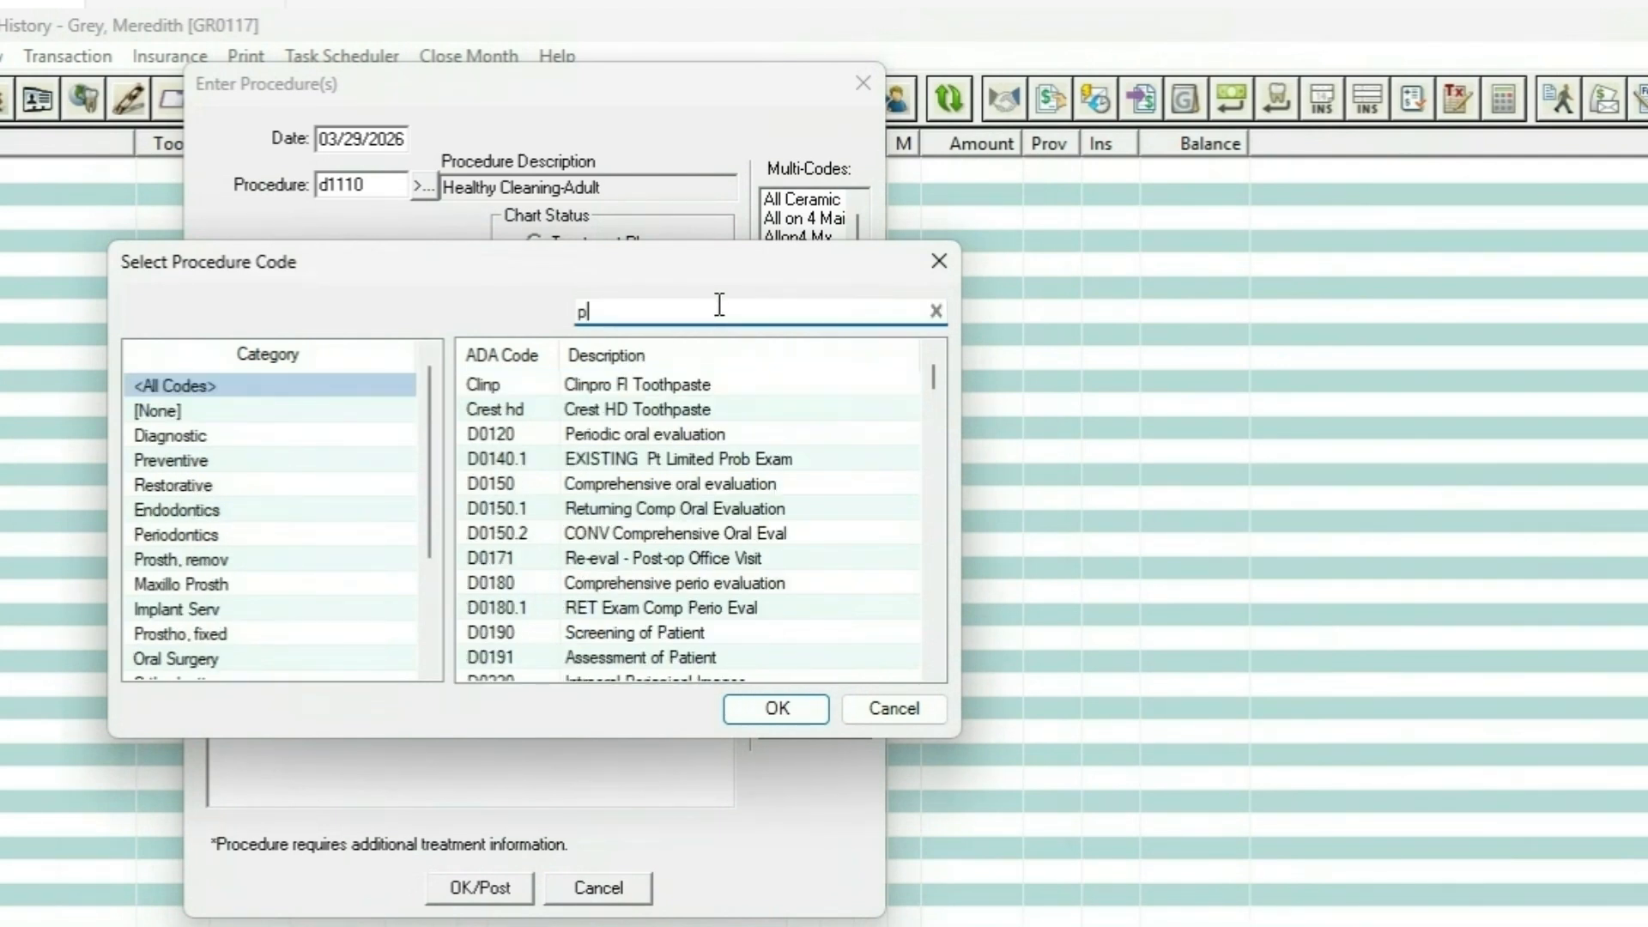
type("an")
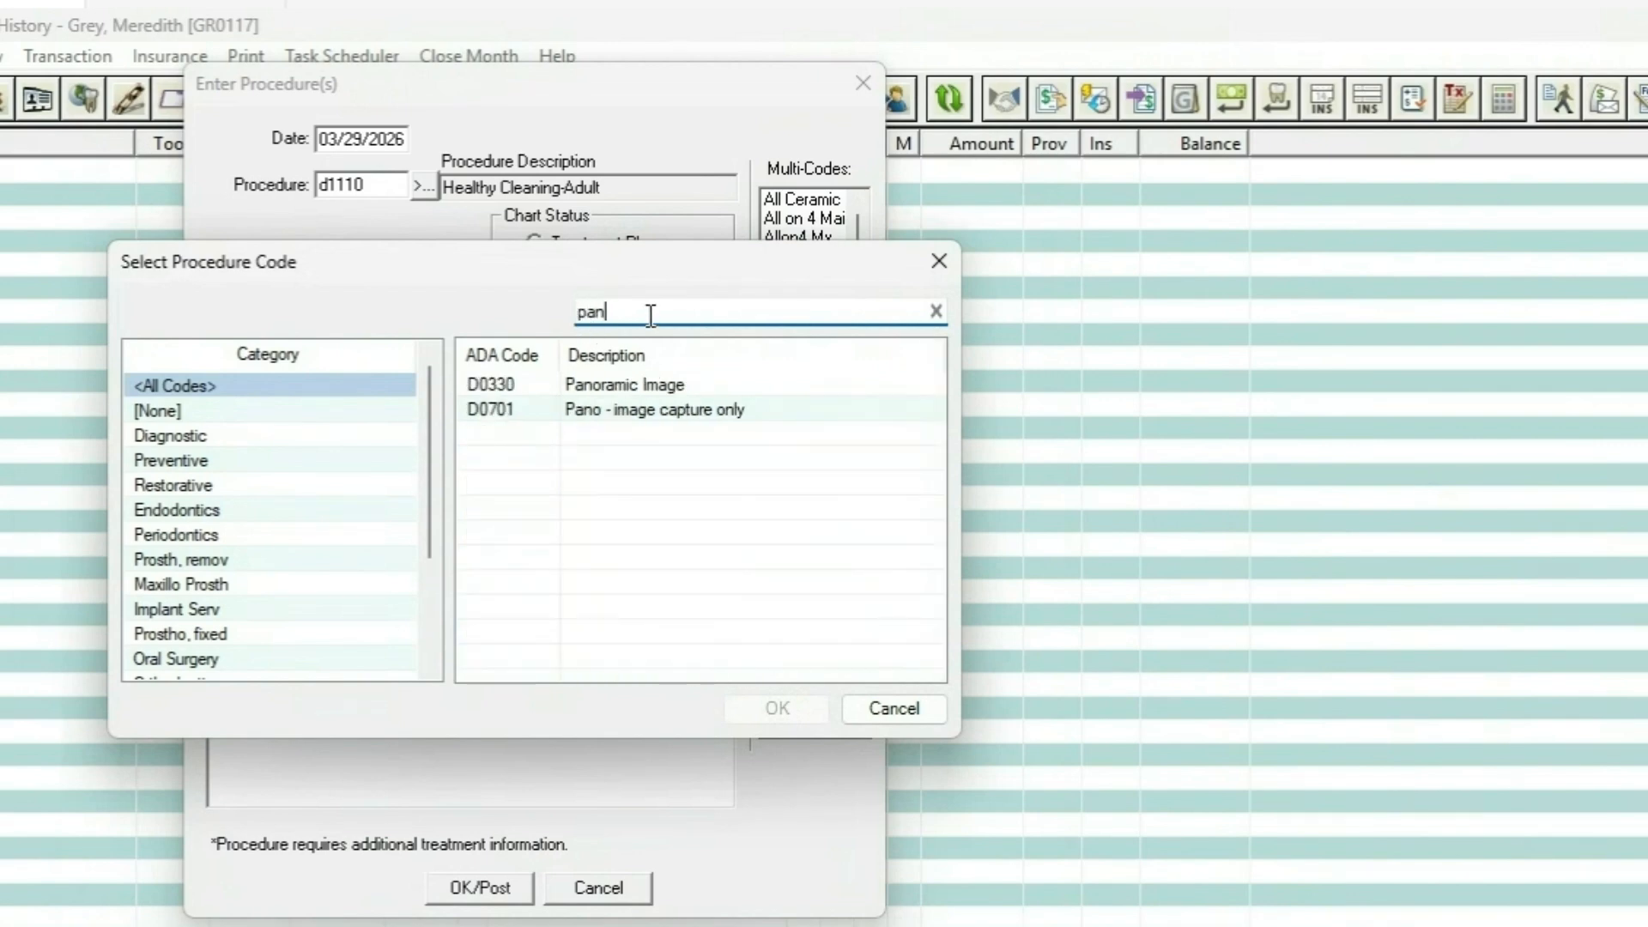
left_click(620, 393)
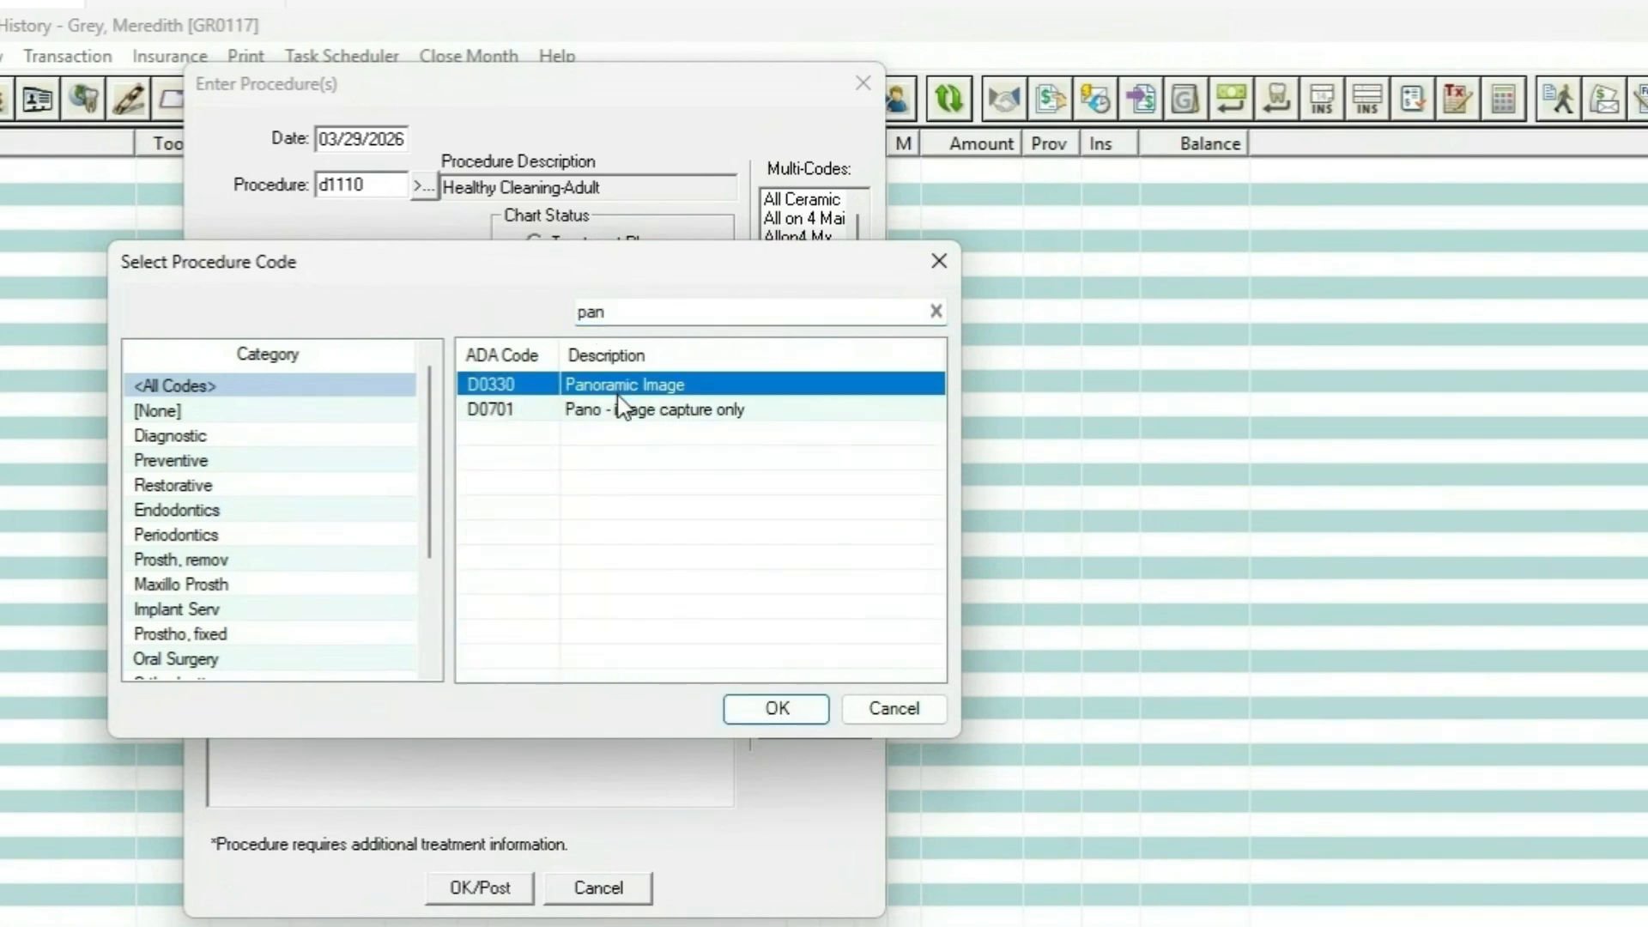
left_click(778, 711)
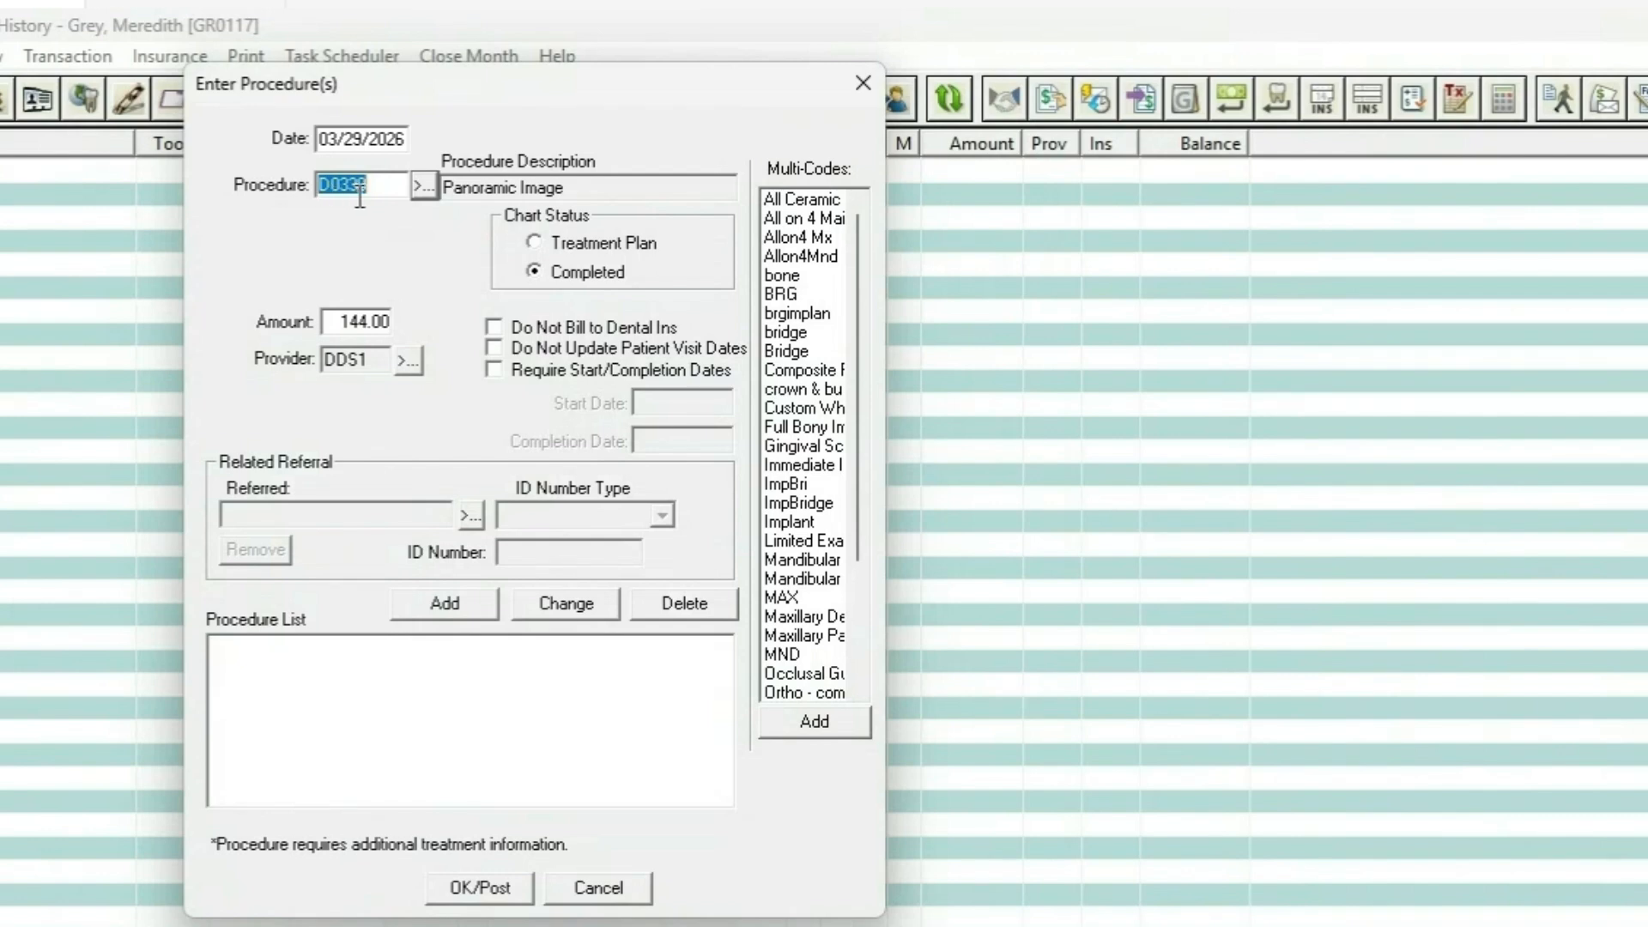
Step: Try the Do Not Bill to Dental Ins and Require Start/Completion Dates options on the completed panoramic image, switching each back off
left_click(539, 272)
left_click(495, 330)
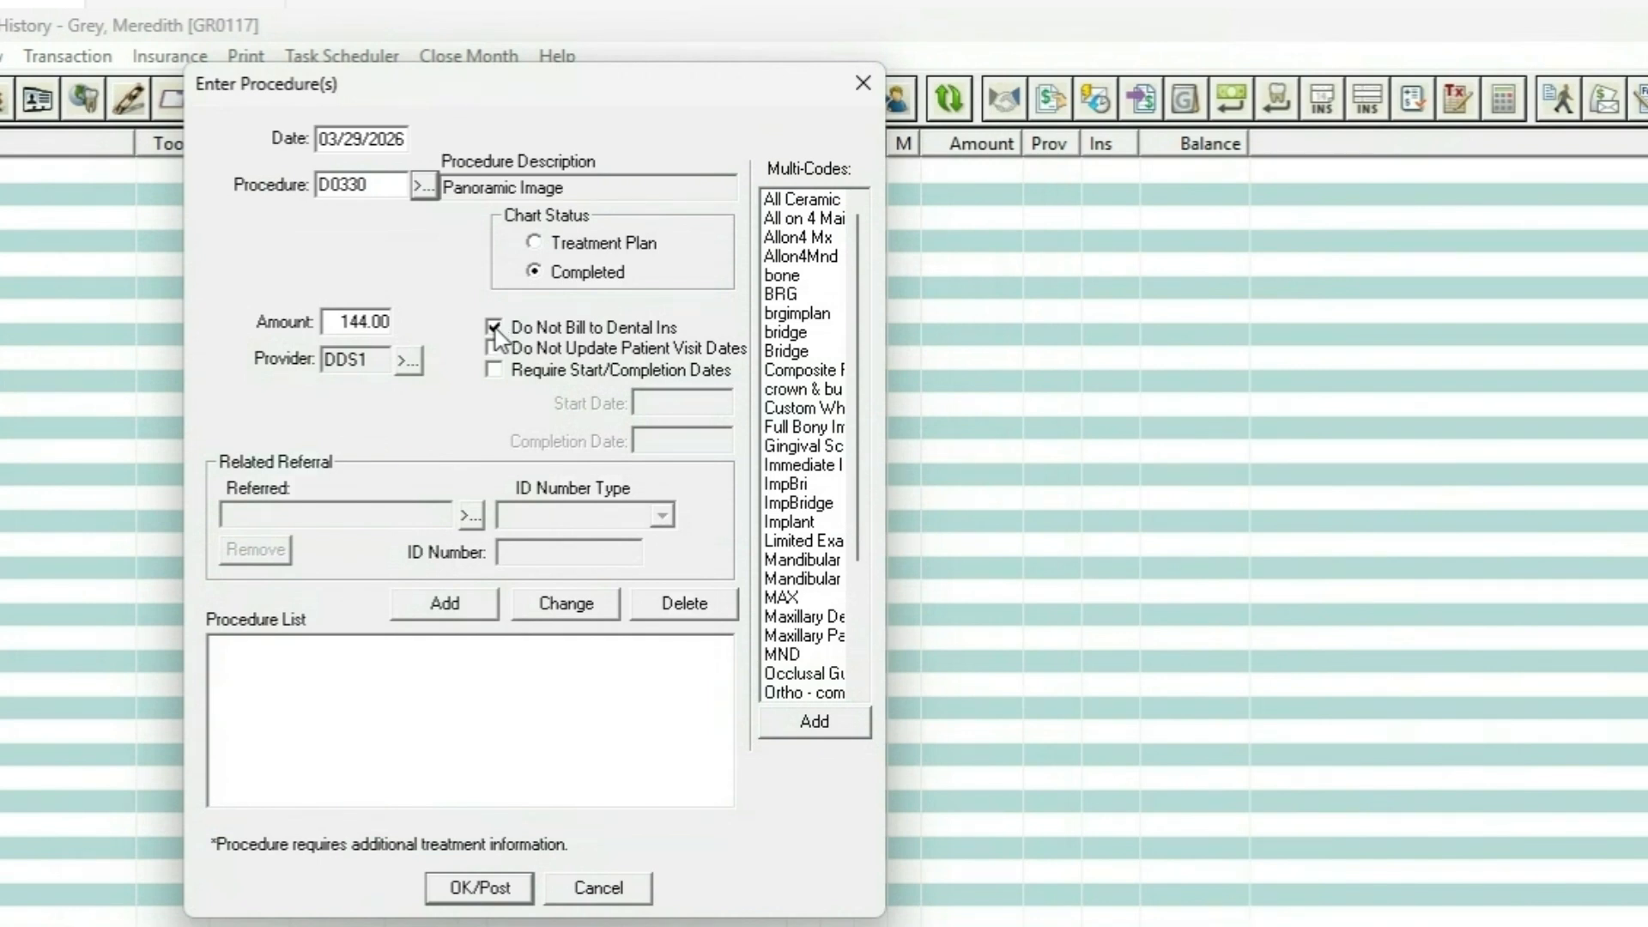
left_click(495, 330)
left_click(498, 373)
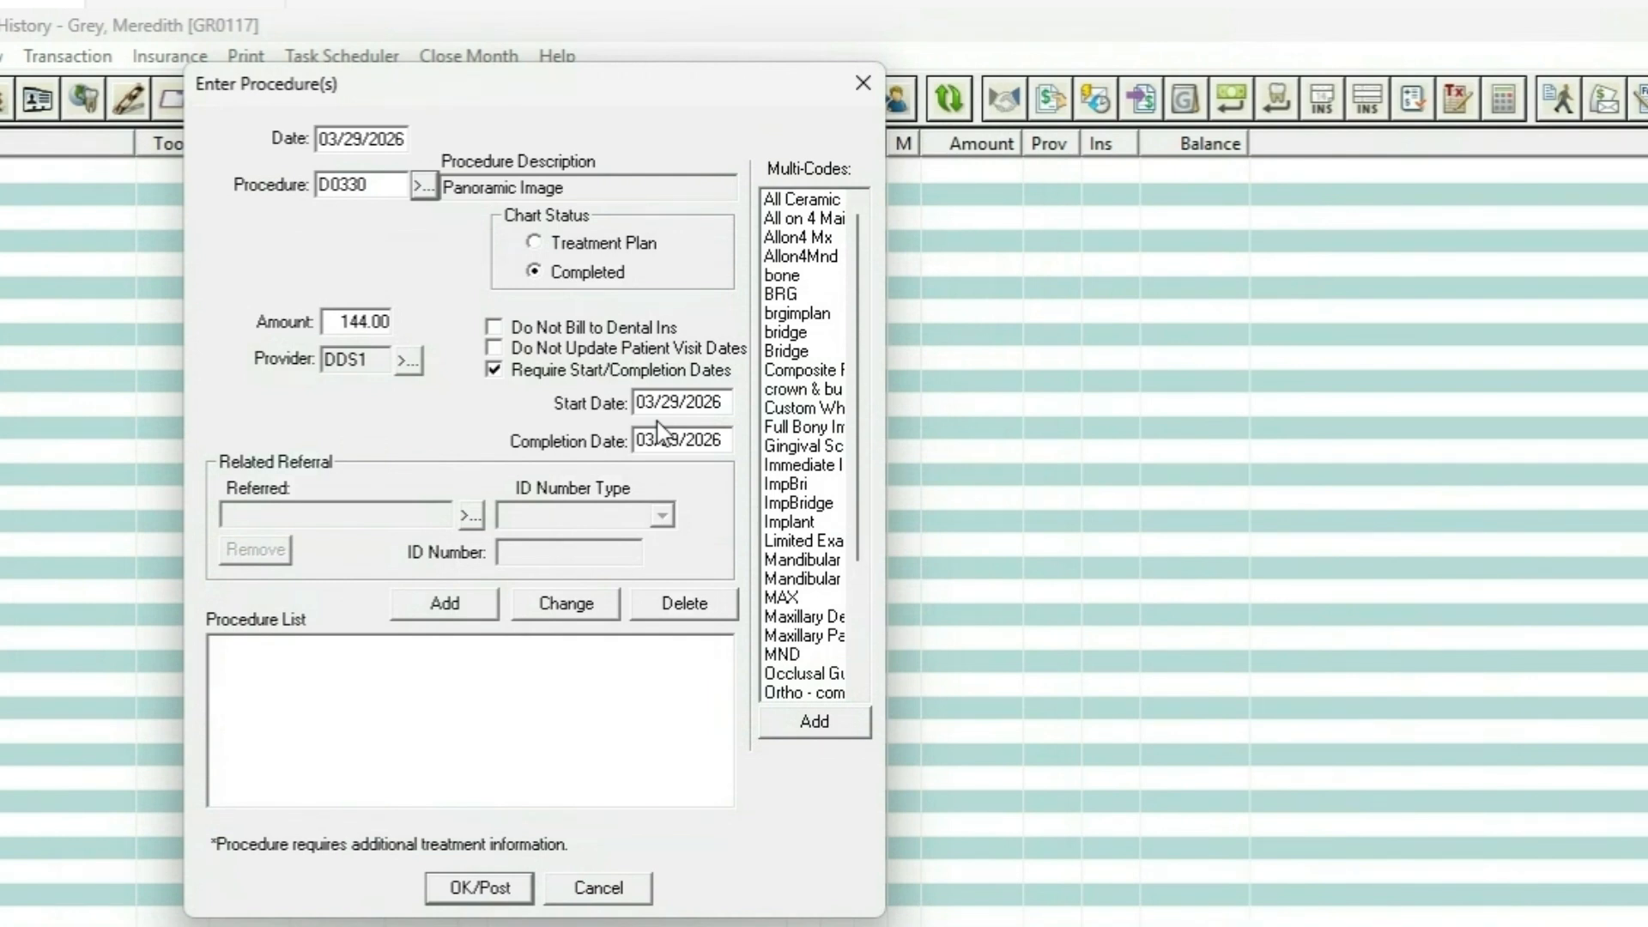
left_click(507, 369)
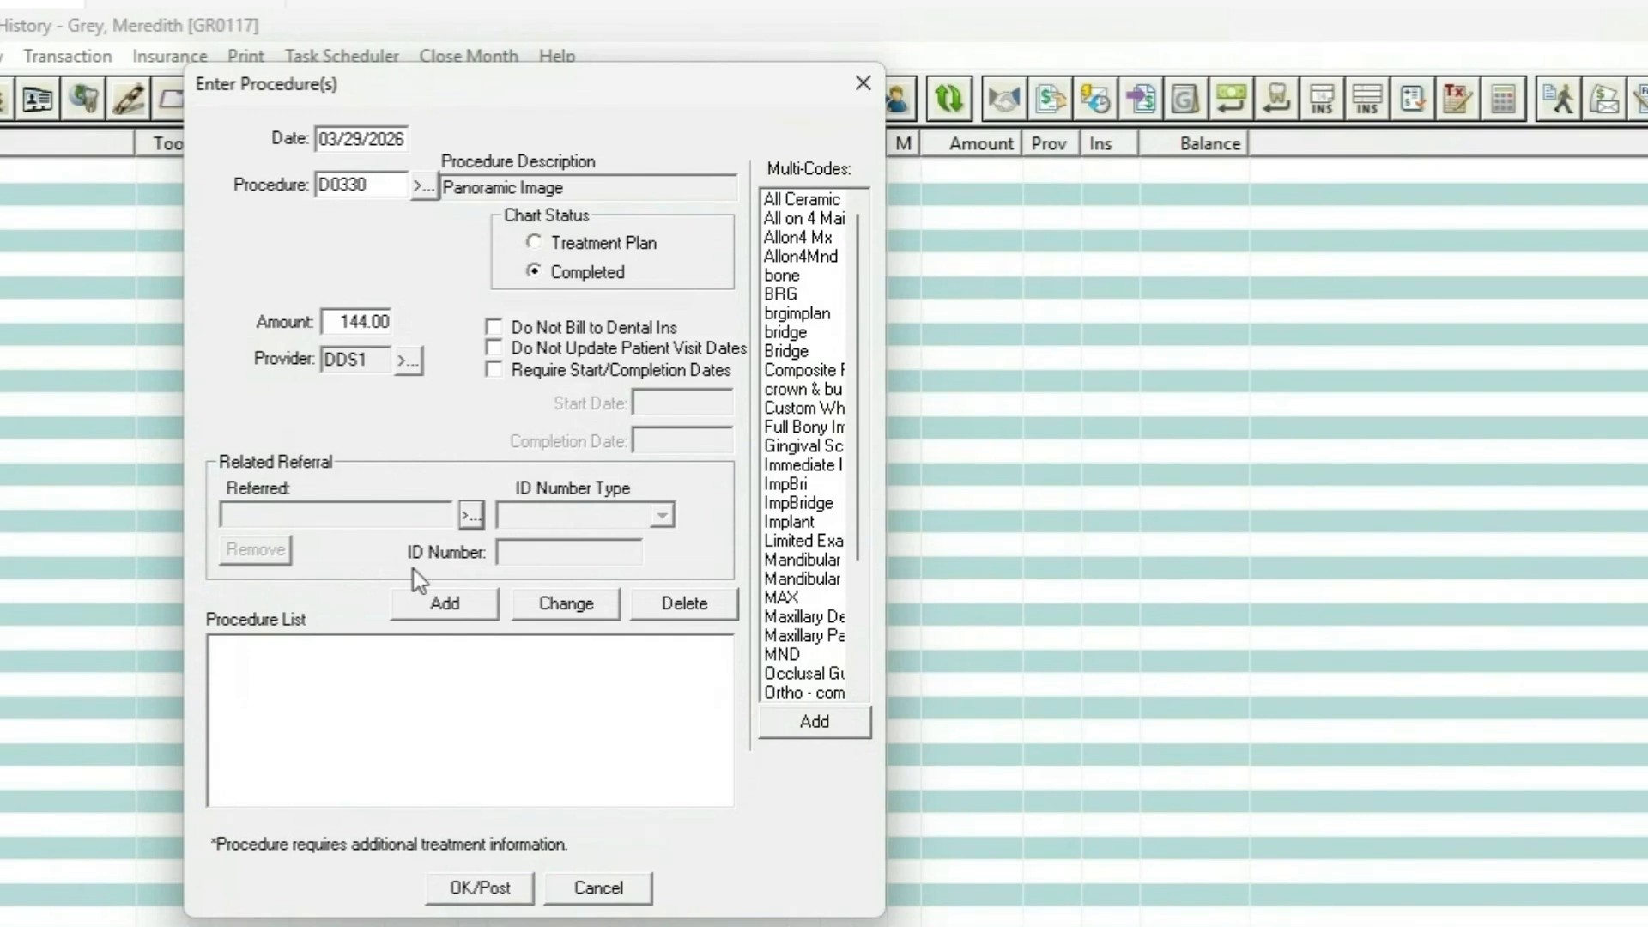
Step: Add the completed panoramic image to the procedure list, followed by procedure D1110, Healthy Cleaning-Adult
left_click(435, 605)
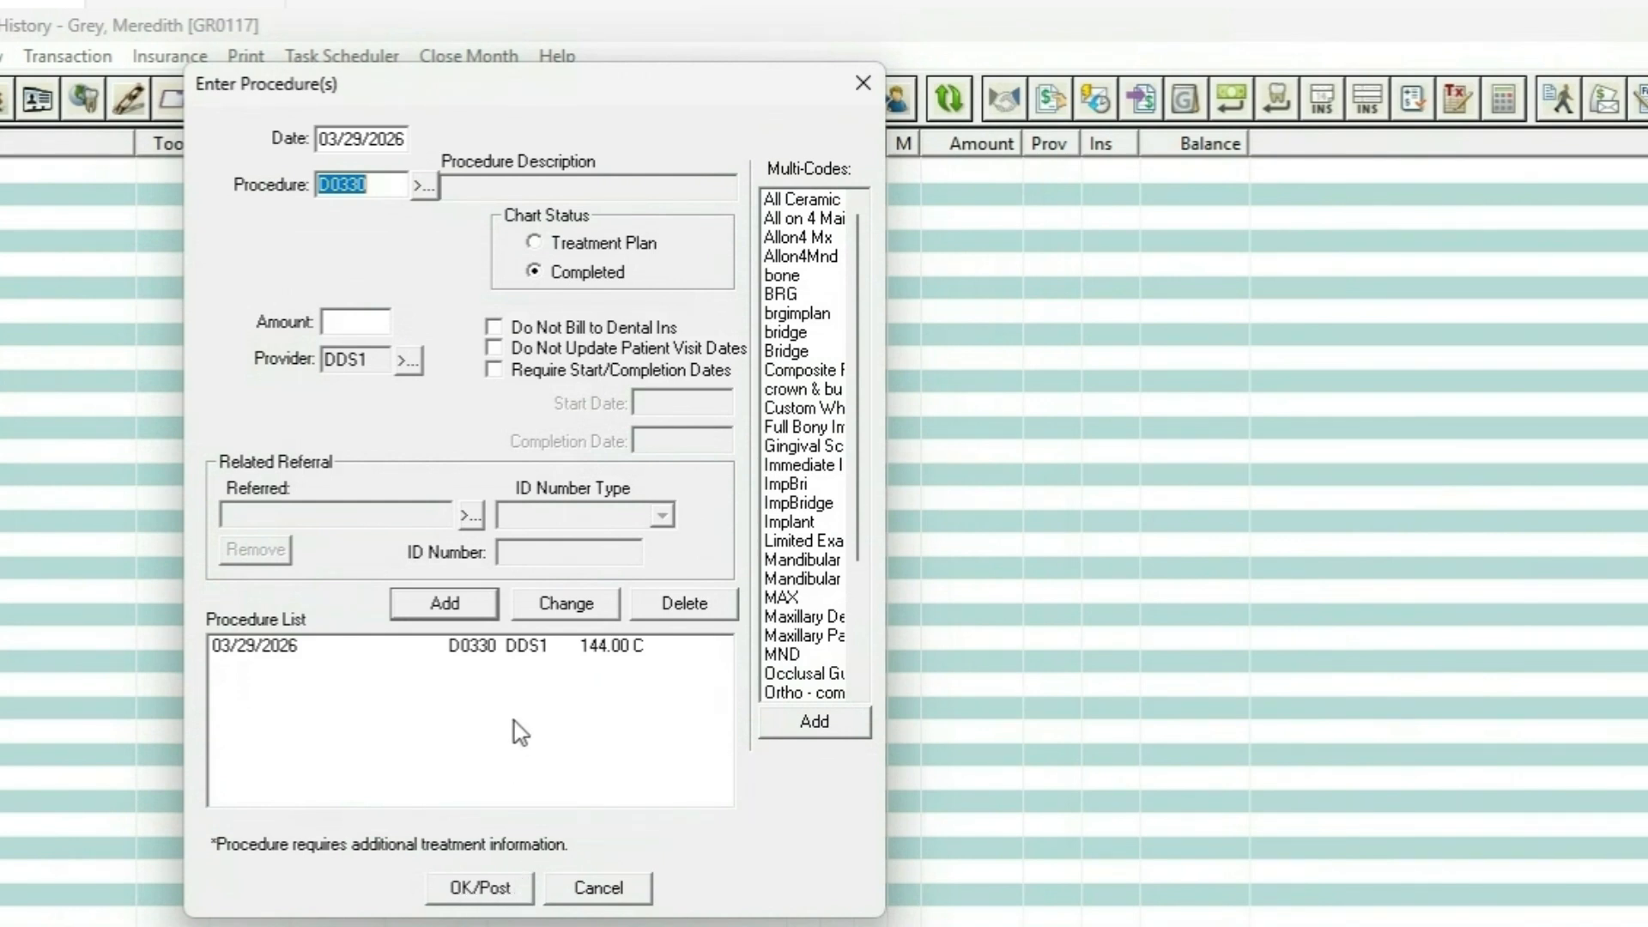
left_click(386, 184)
key("BackSpace")
key("BackSpace")
key("BackSpace")
key("BackSpace")
key("BackSpace")
type("D1110")
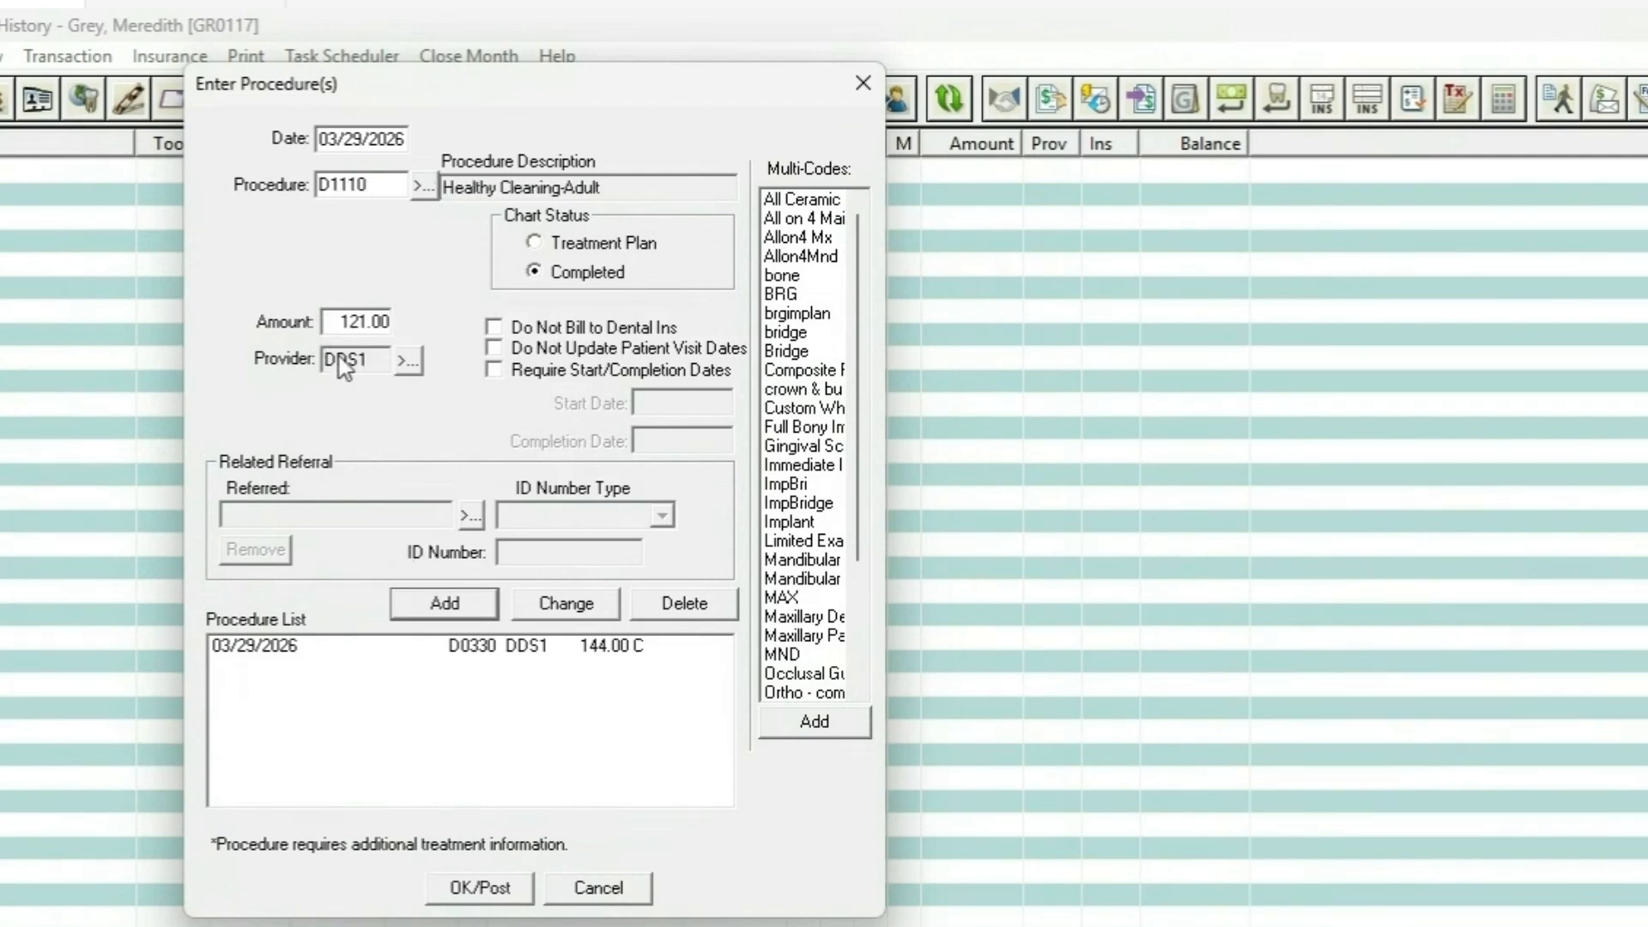
left_click(427, 611)
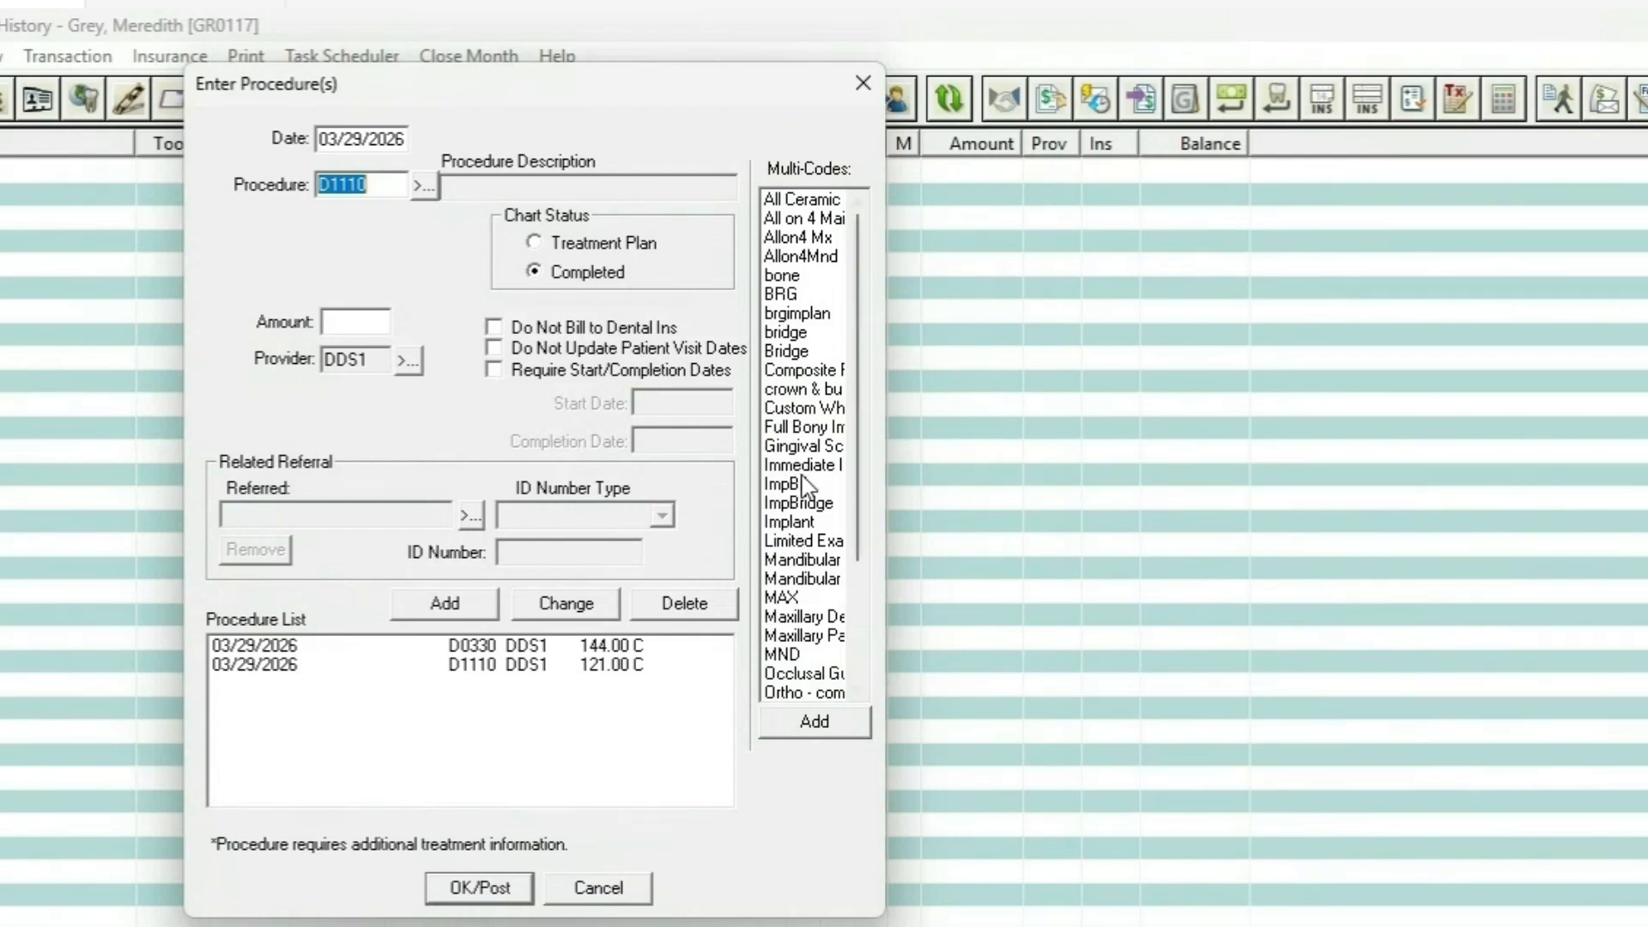
Step: Add the maxillary denture multi-code to the procedure list and post all listed procedures to the ledger
left_click(792, 618)
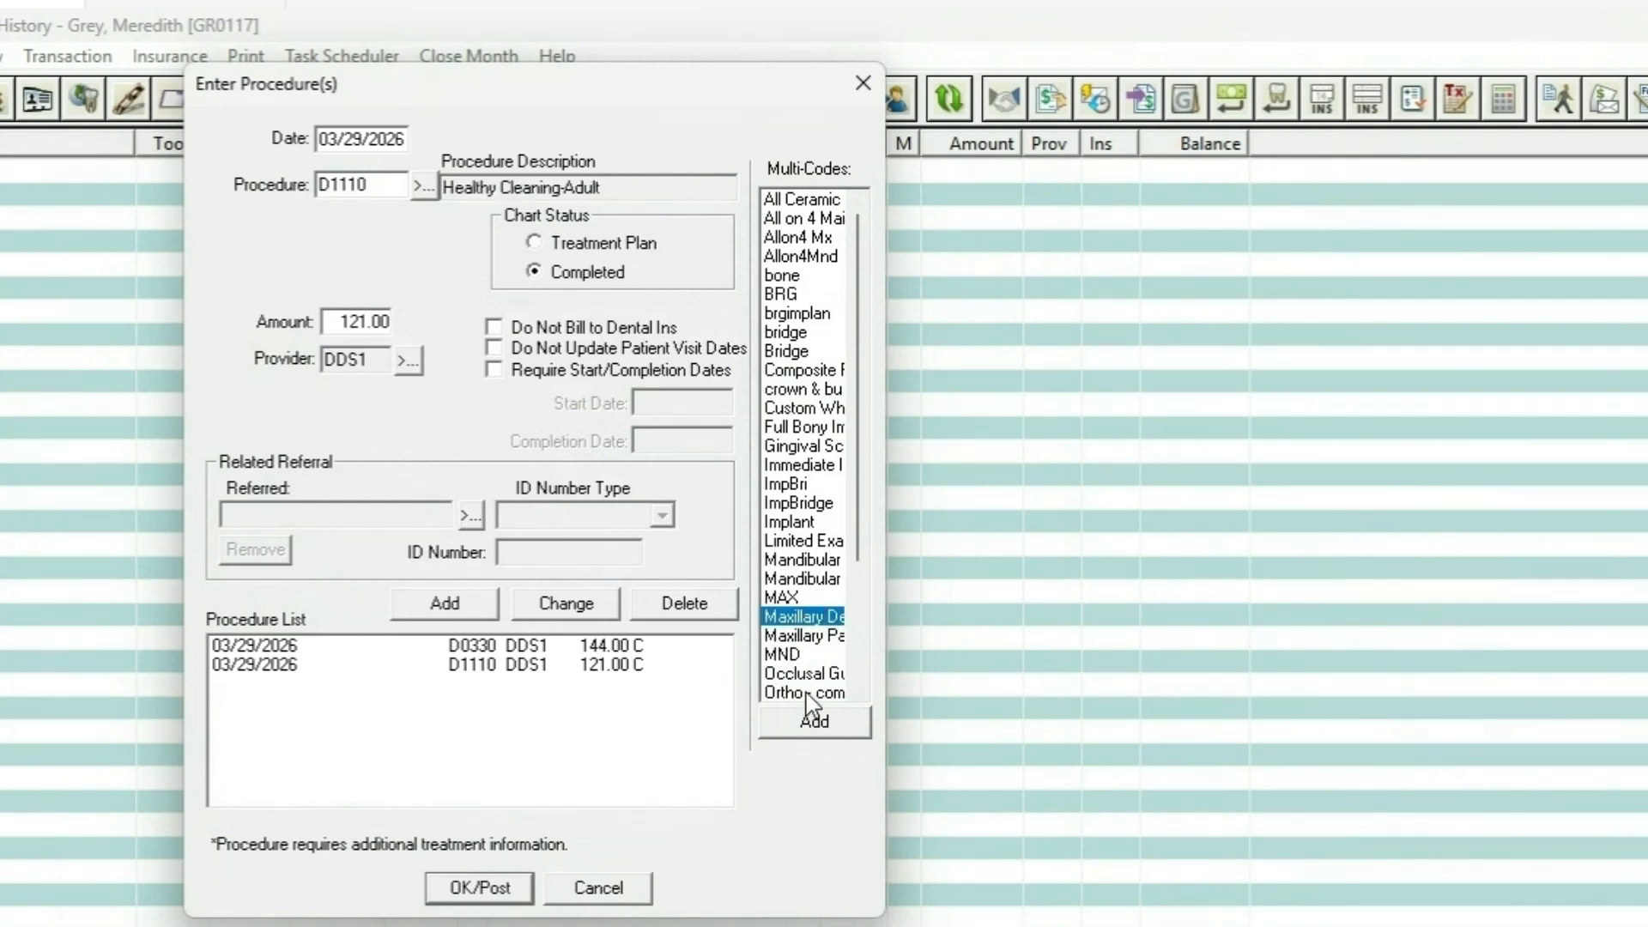
left_click(807, 722)
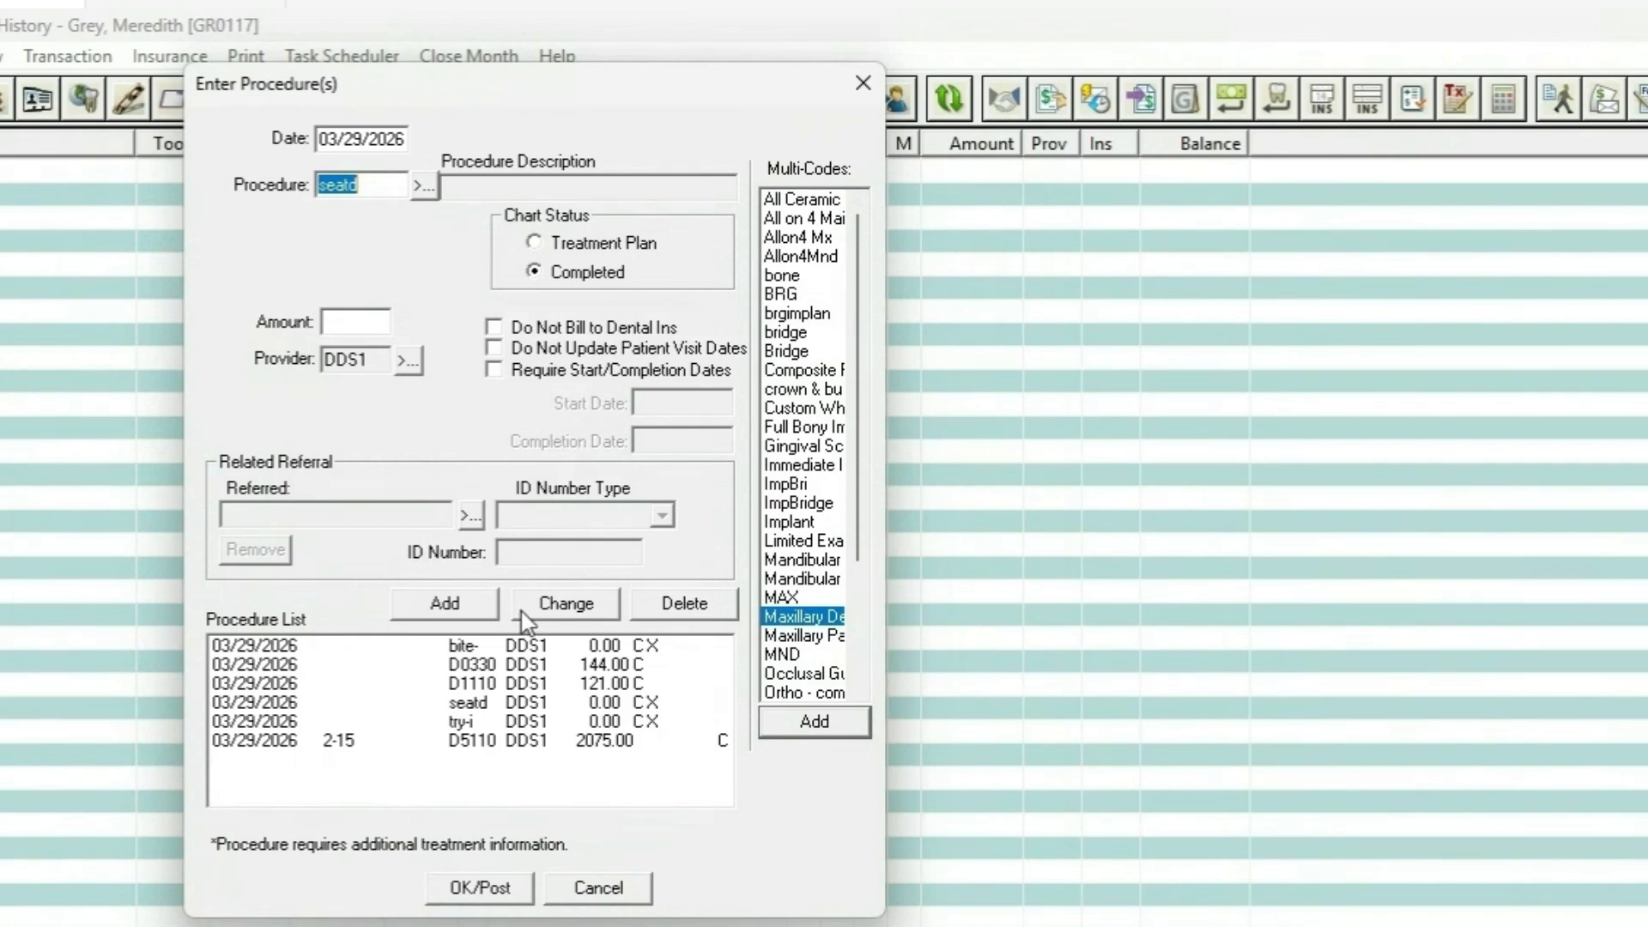
left_click(474, 886)
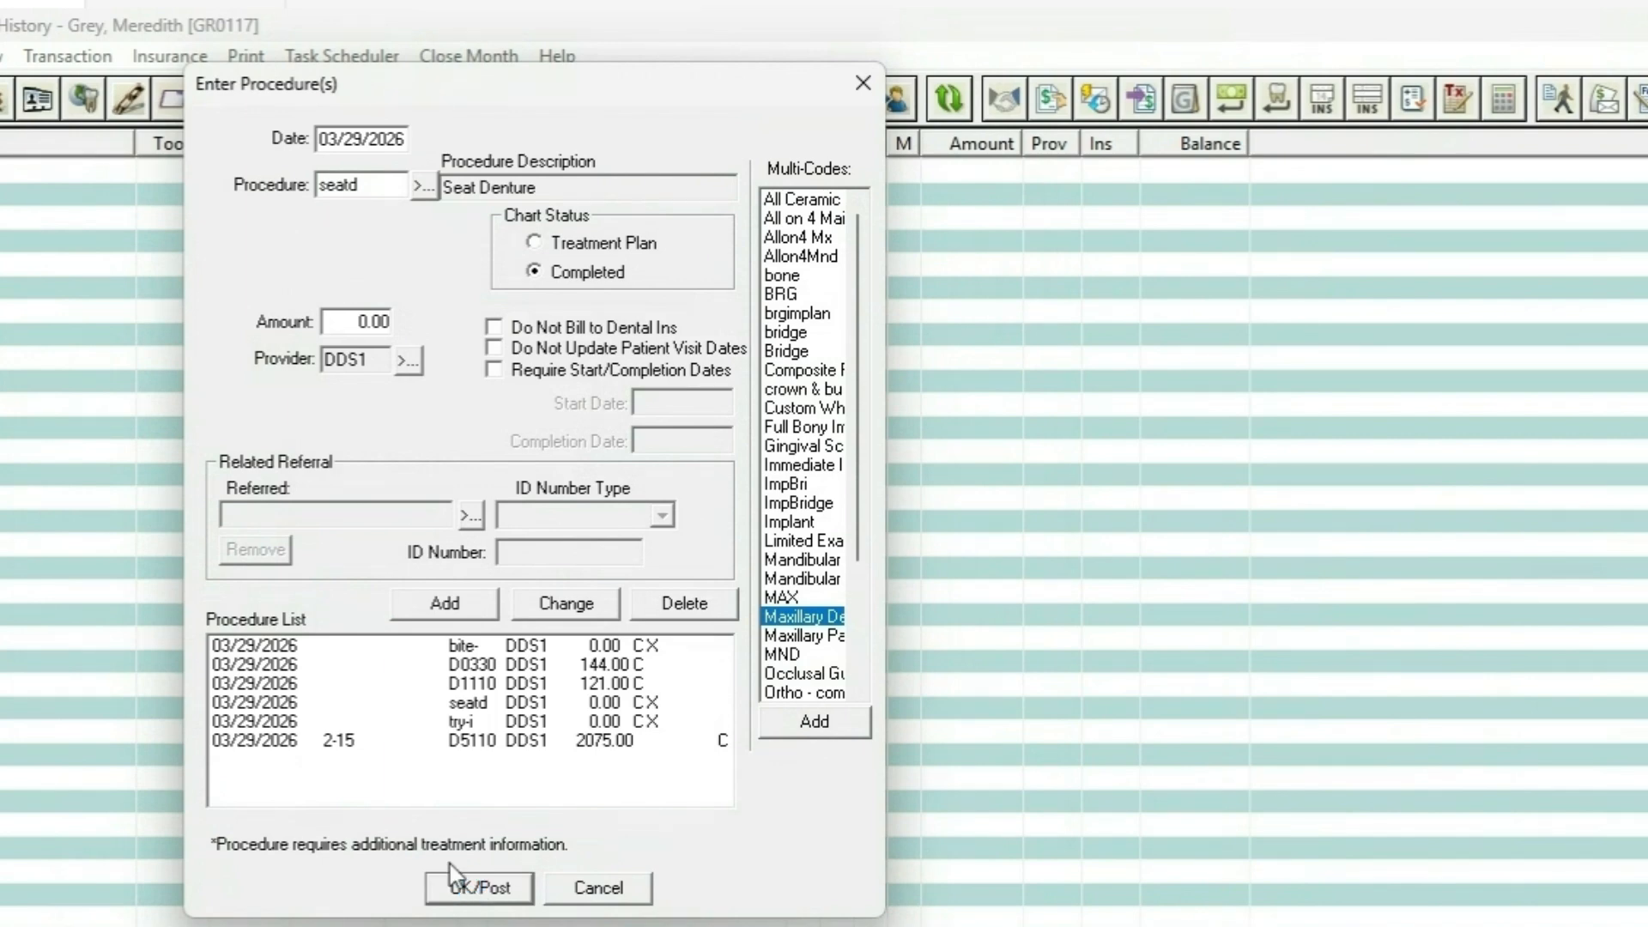
left_click(472, 882)
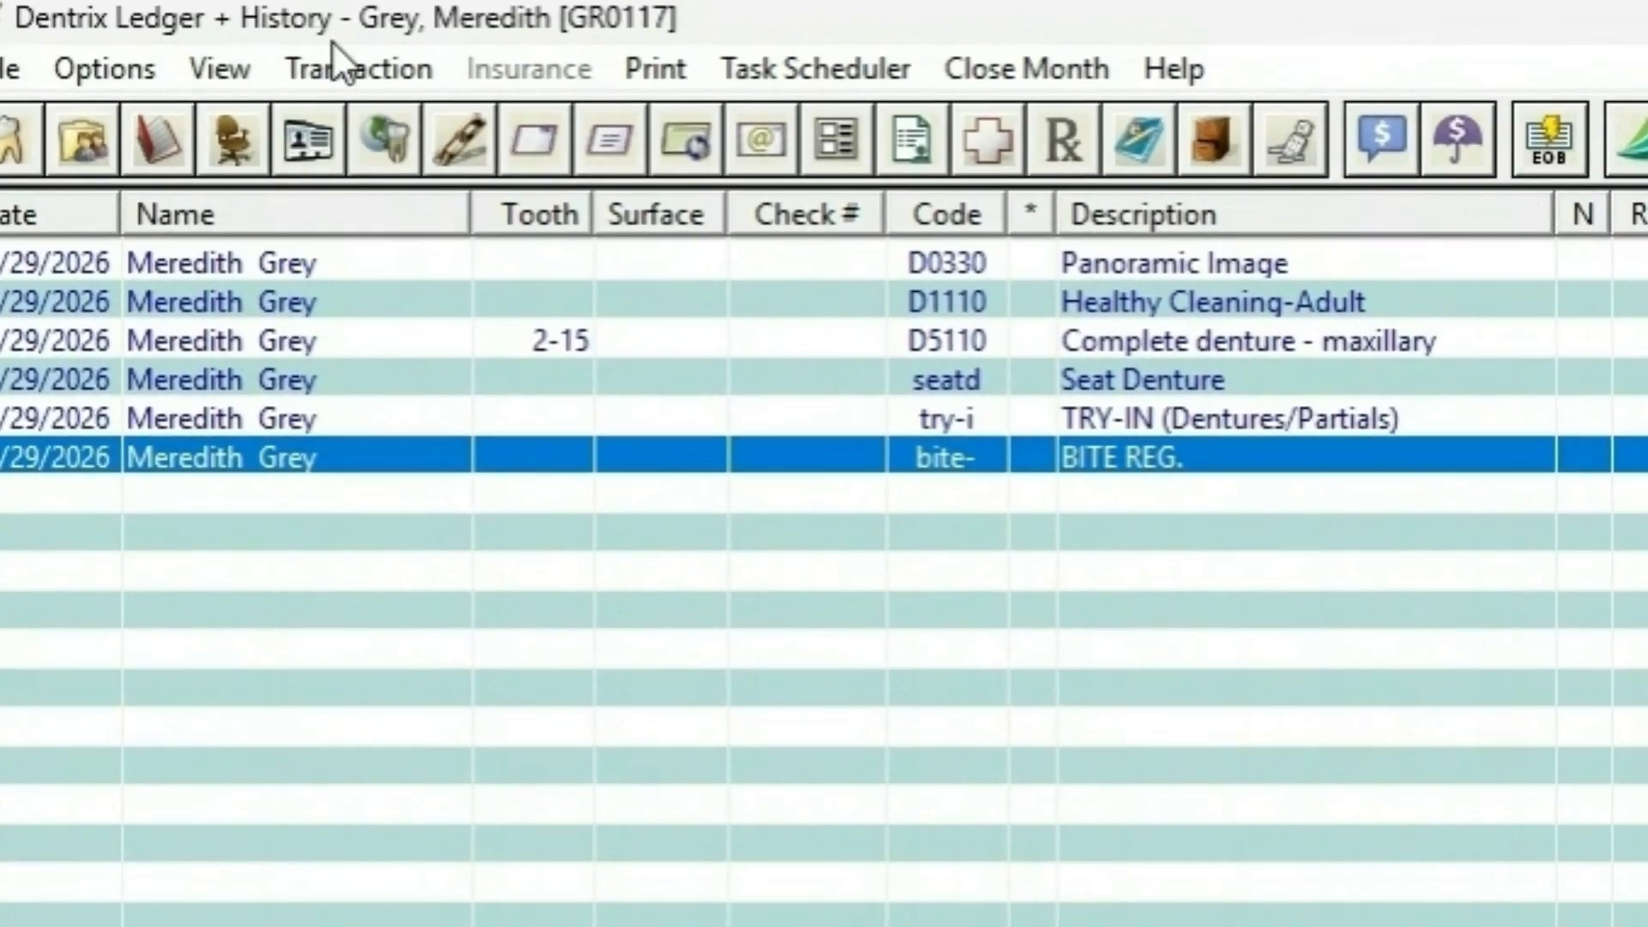
Step: Start a payment of $2,340.00 and assign it to the individual patient instead of the family account
left_click(338, 67)
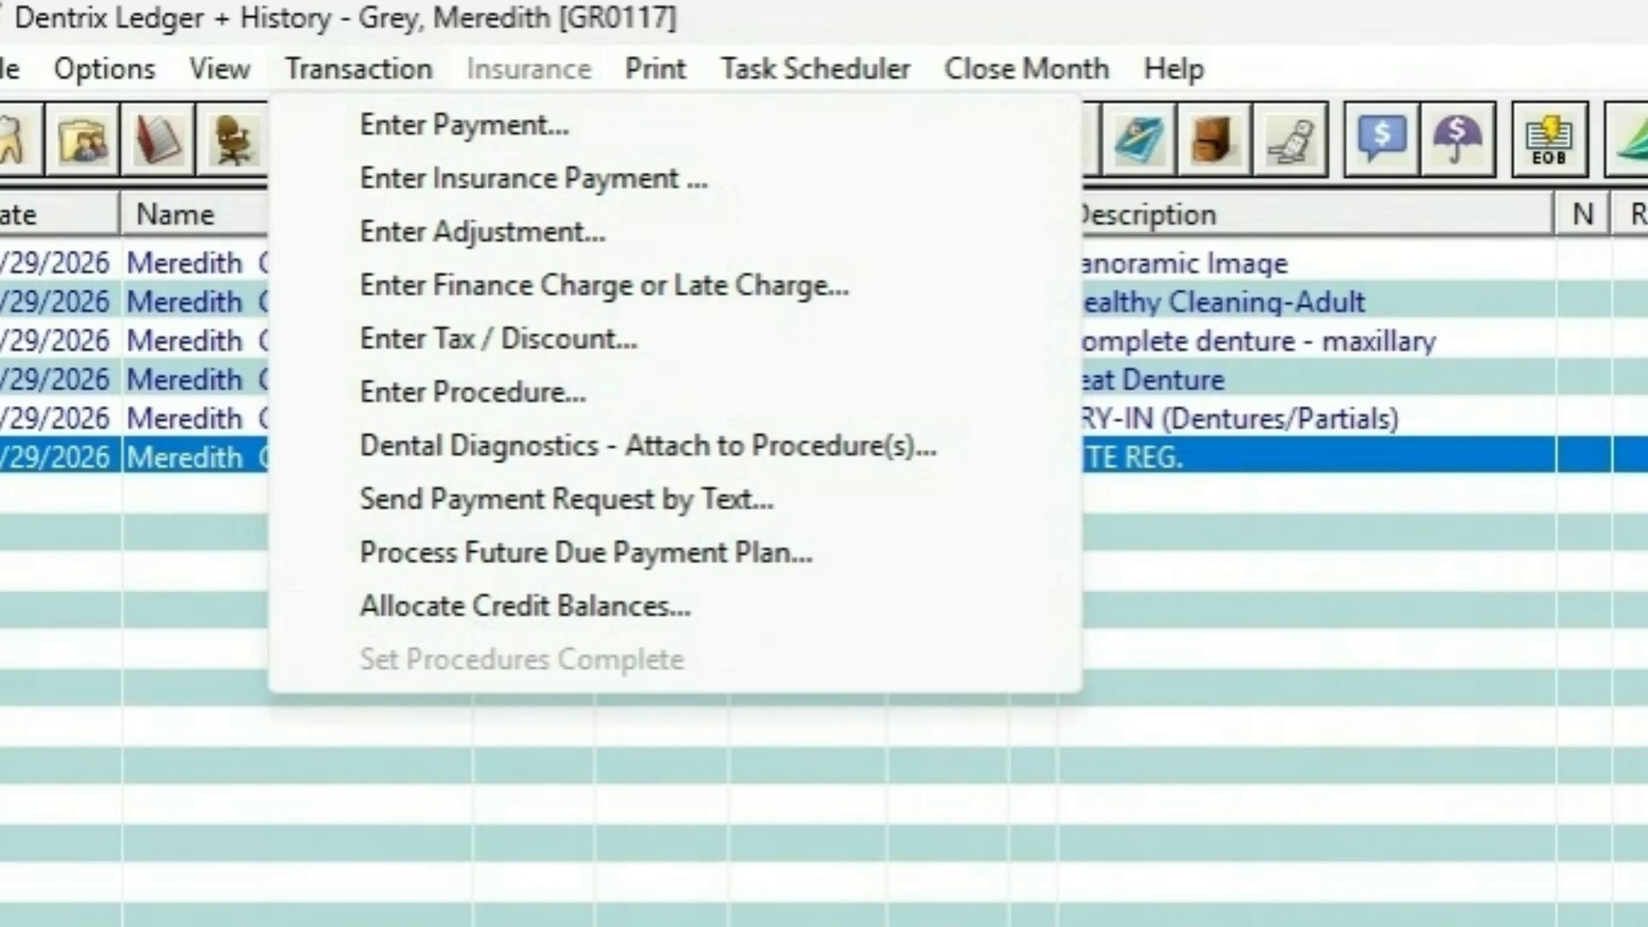
left_click(1090, 157)
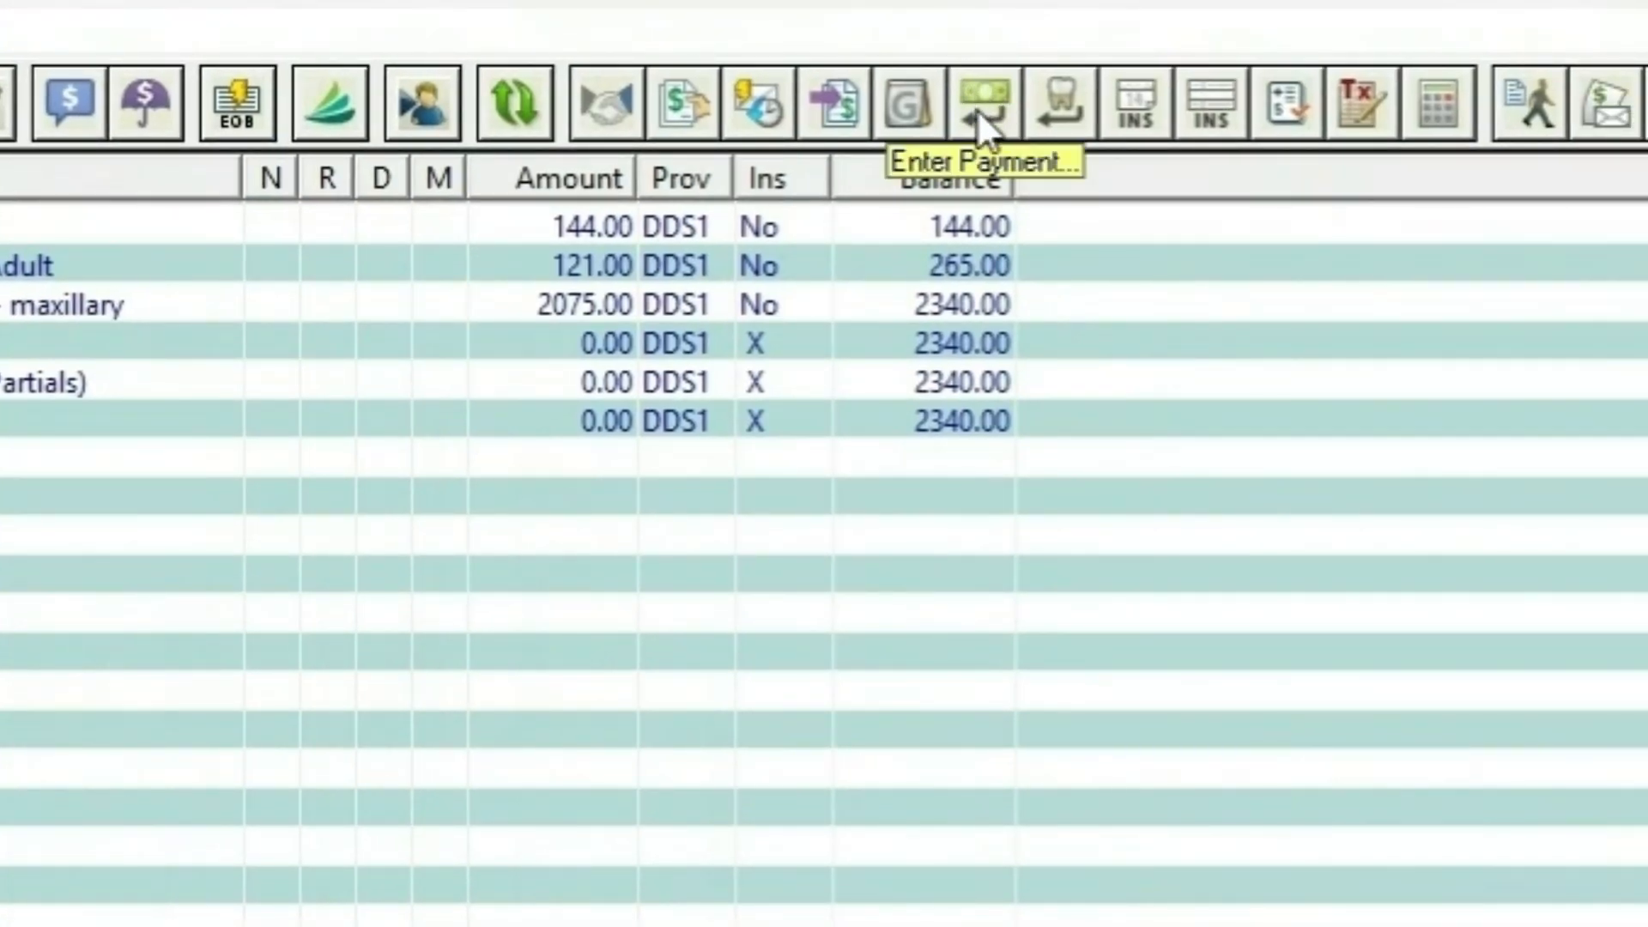
left_click(977, 110)
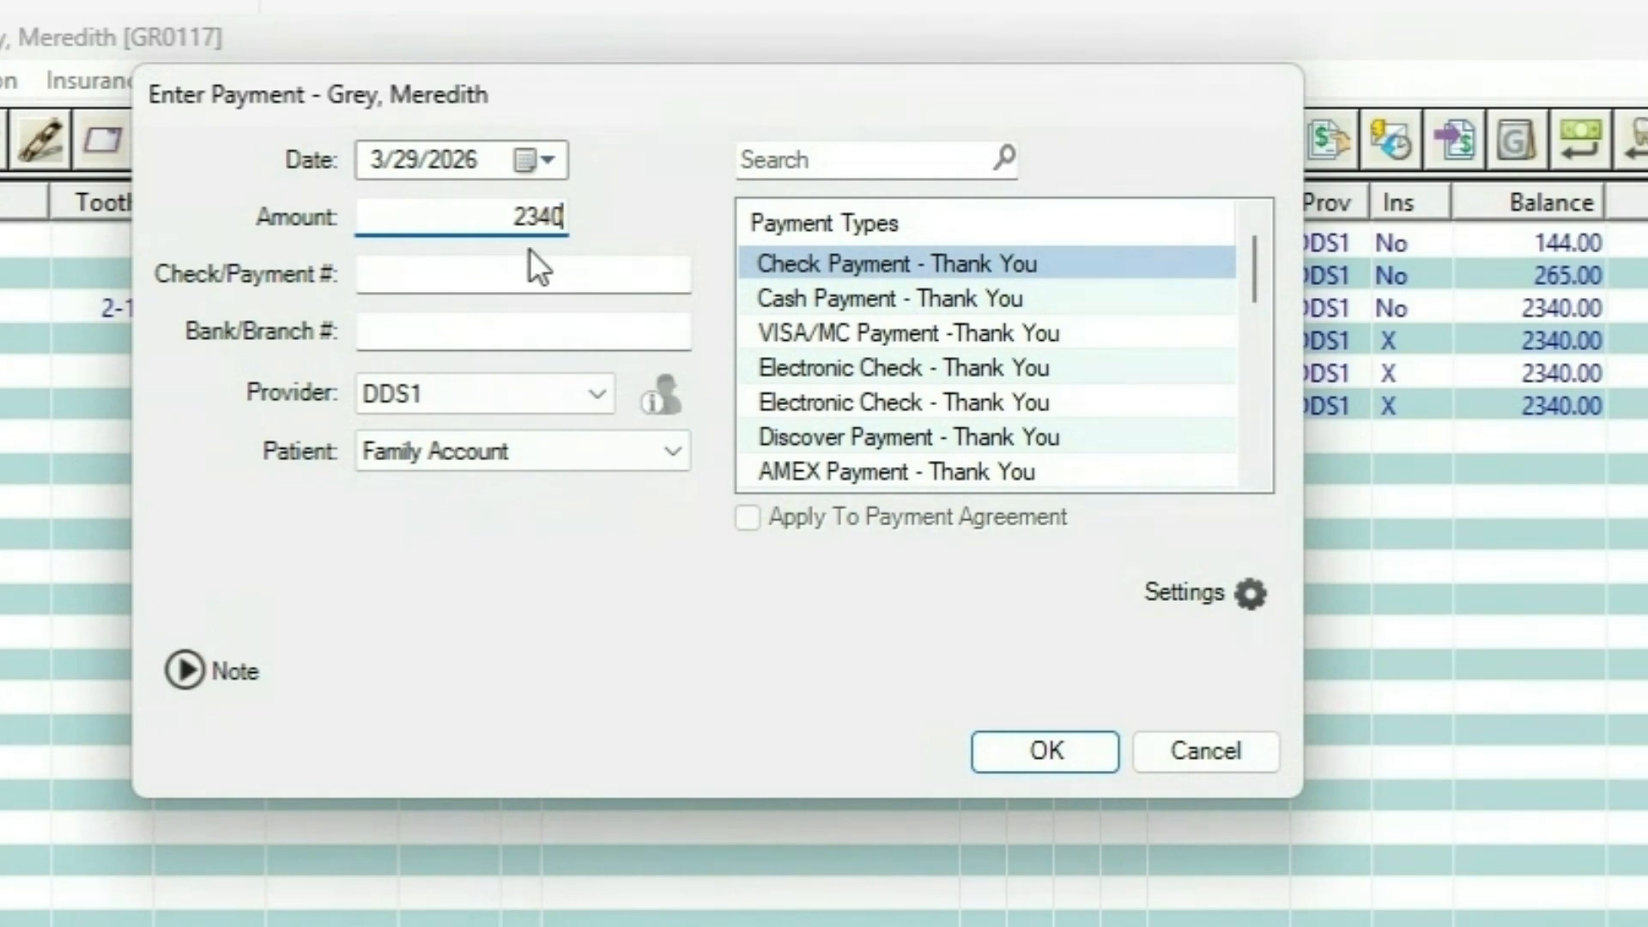
left_click(620, 286)
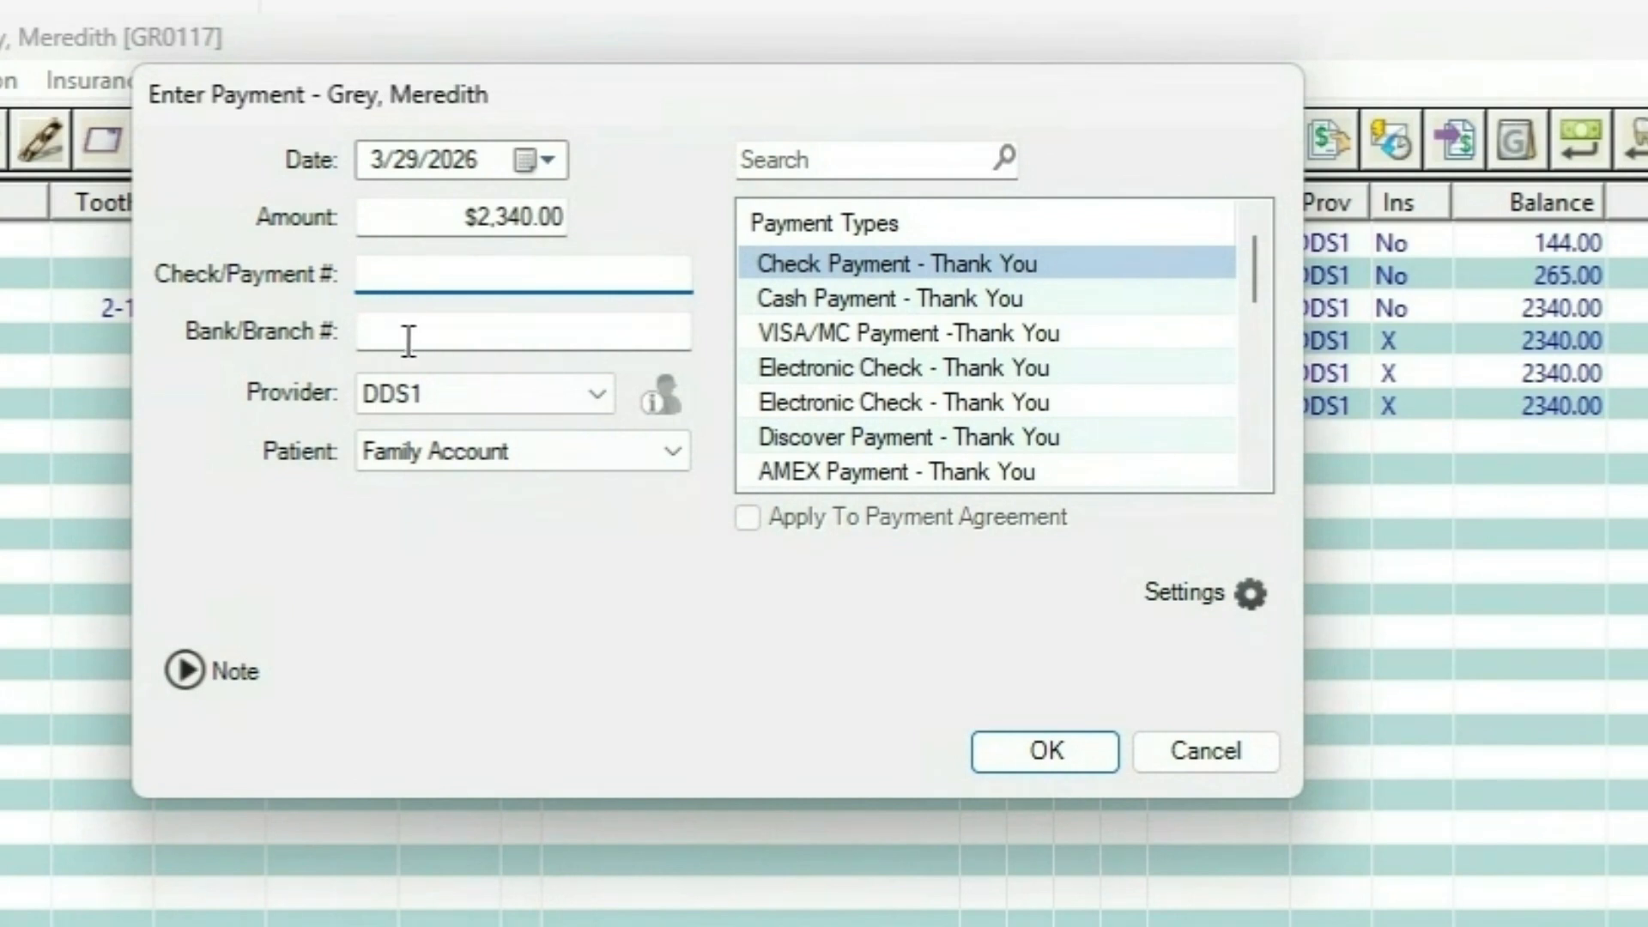
left_click(392, 402)
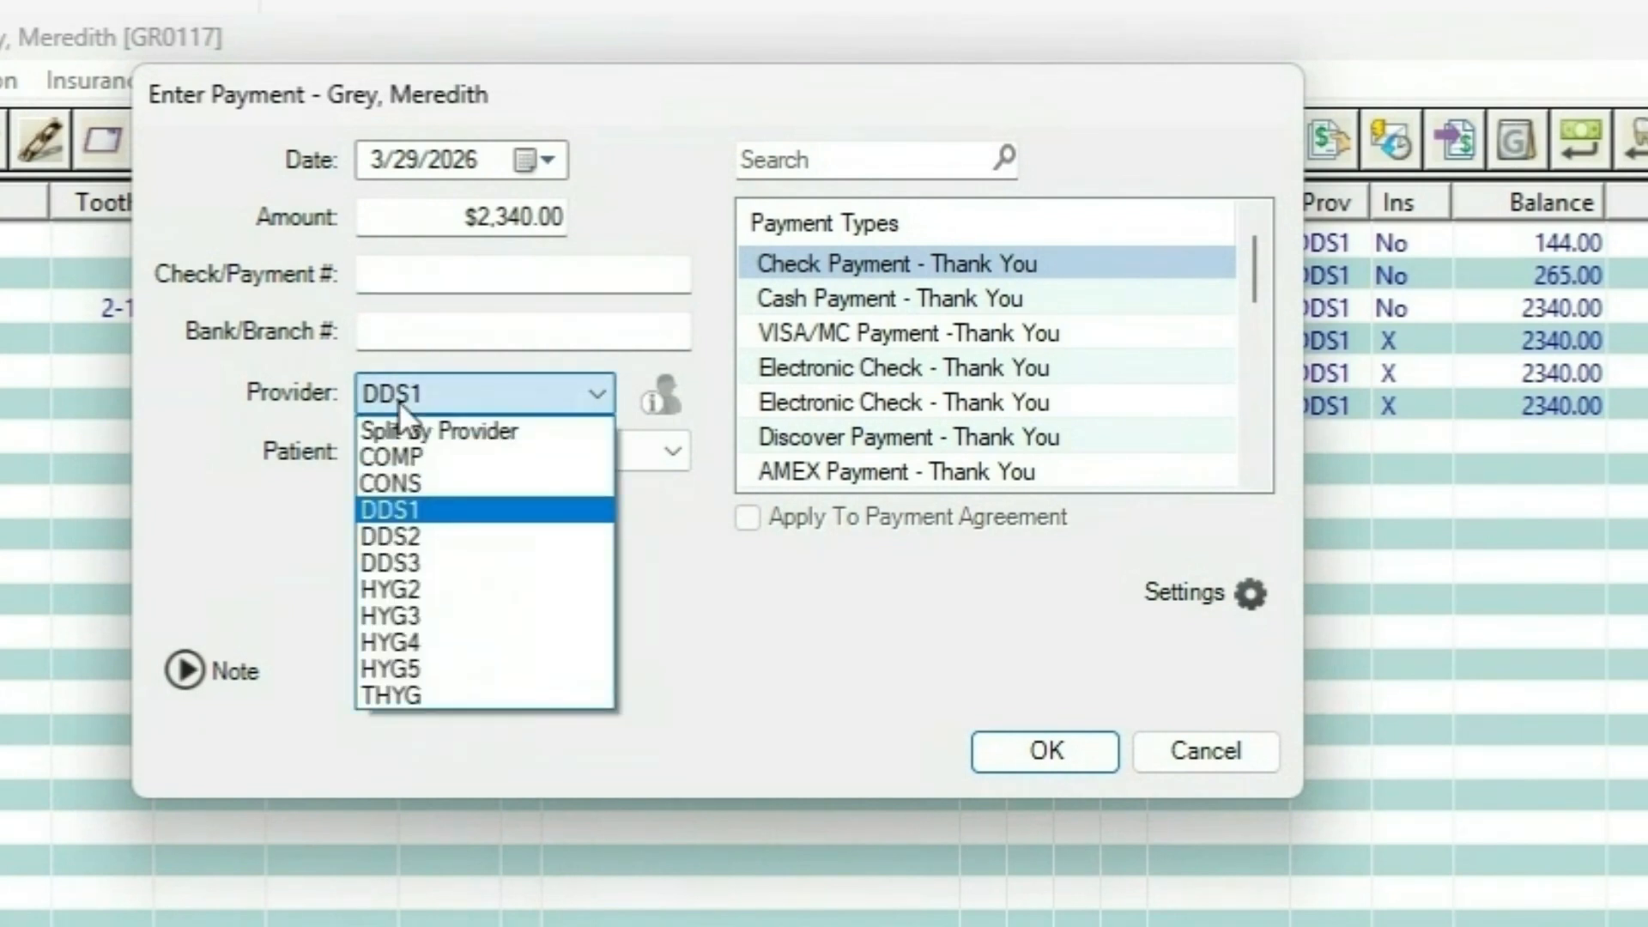
left_click(398, 400)
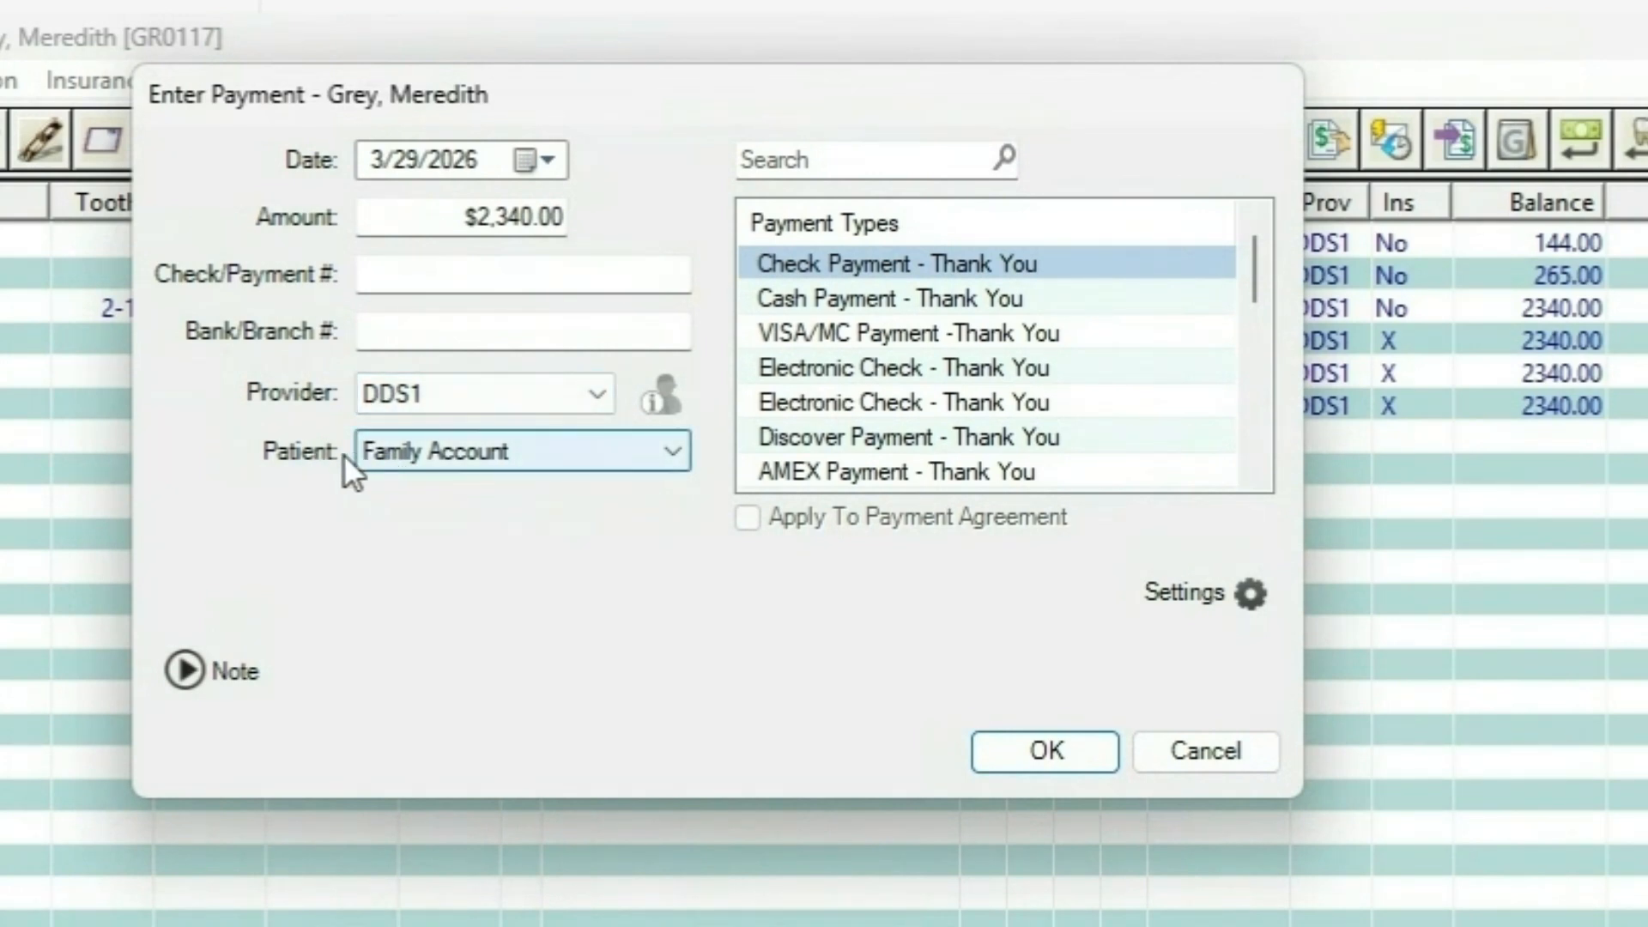
left_click(387, 459)
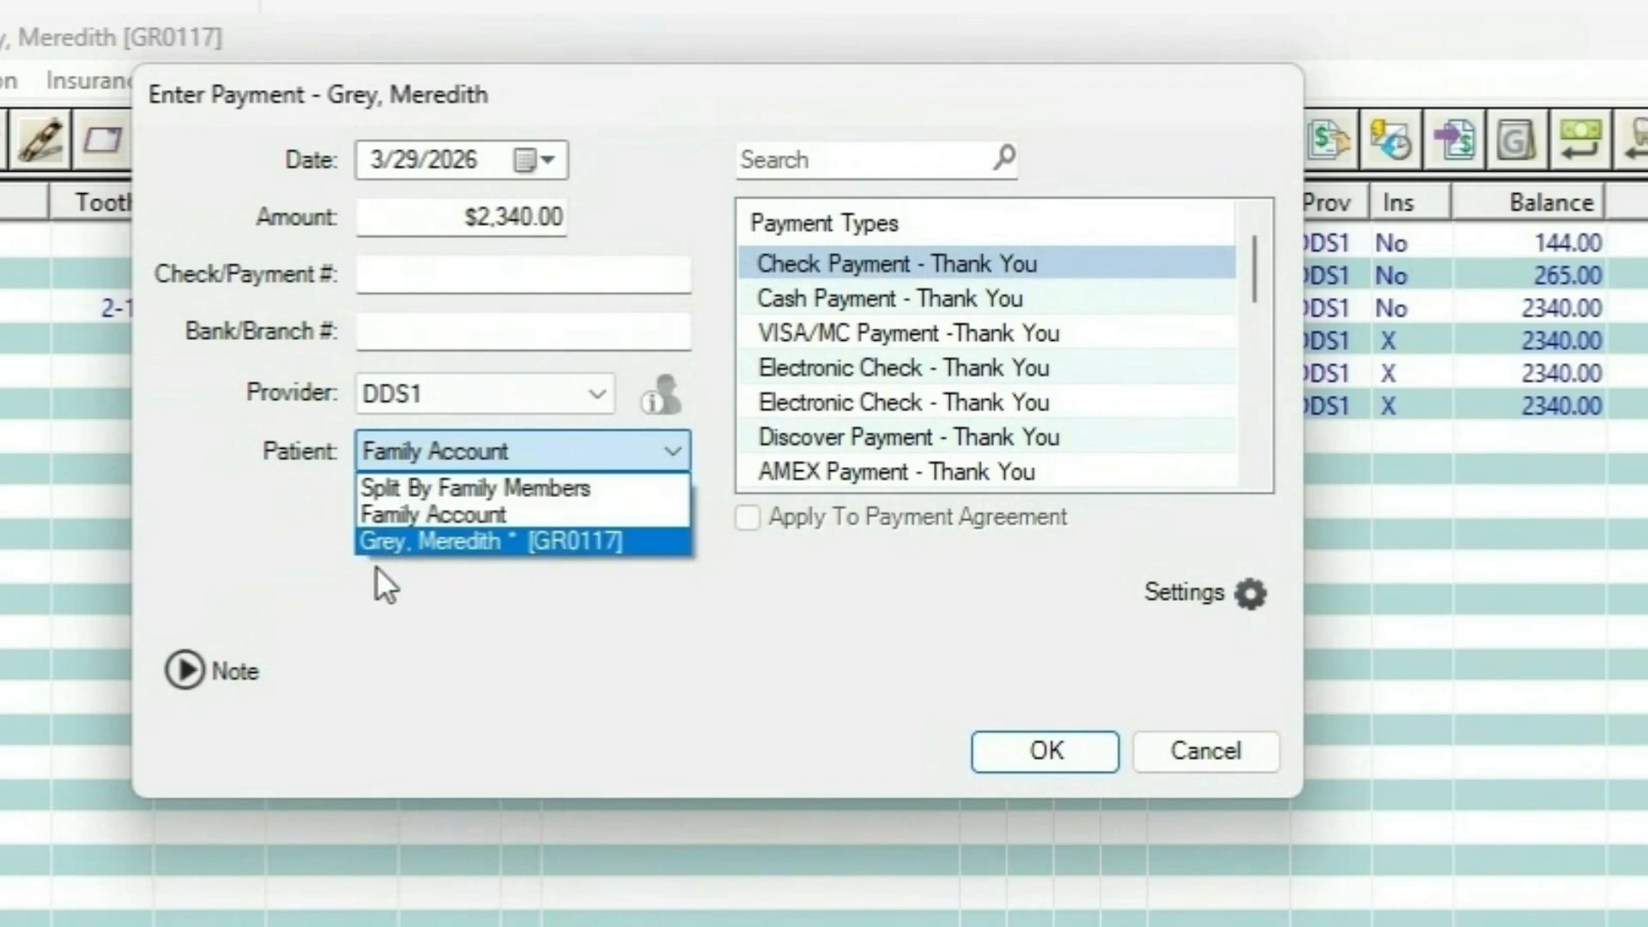
left_click(386, 543)
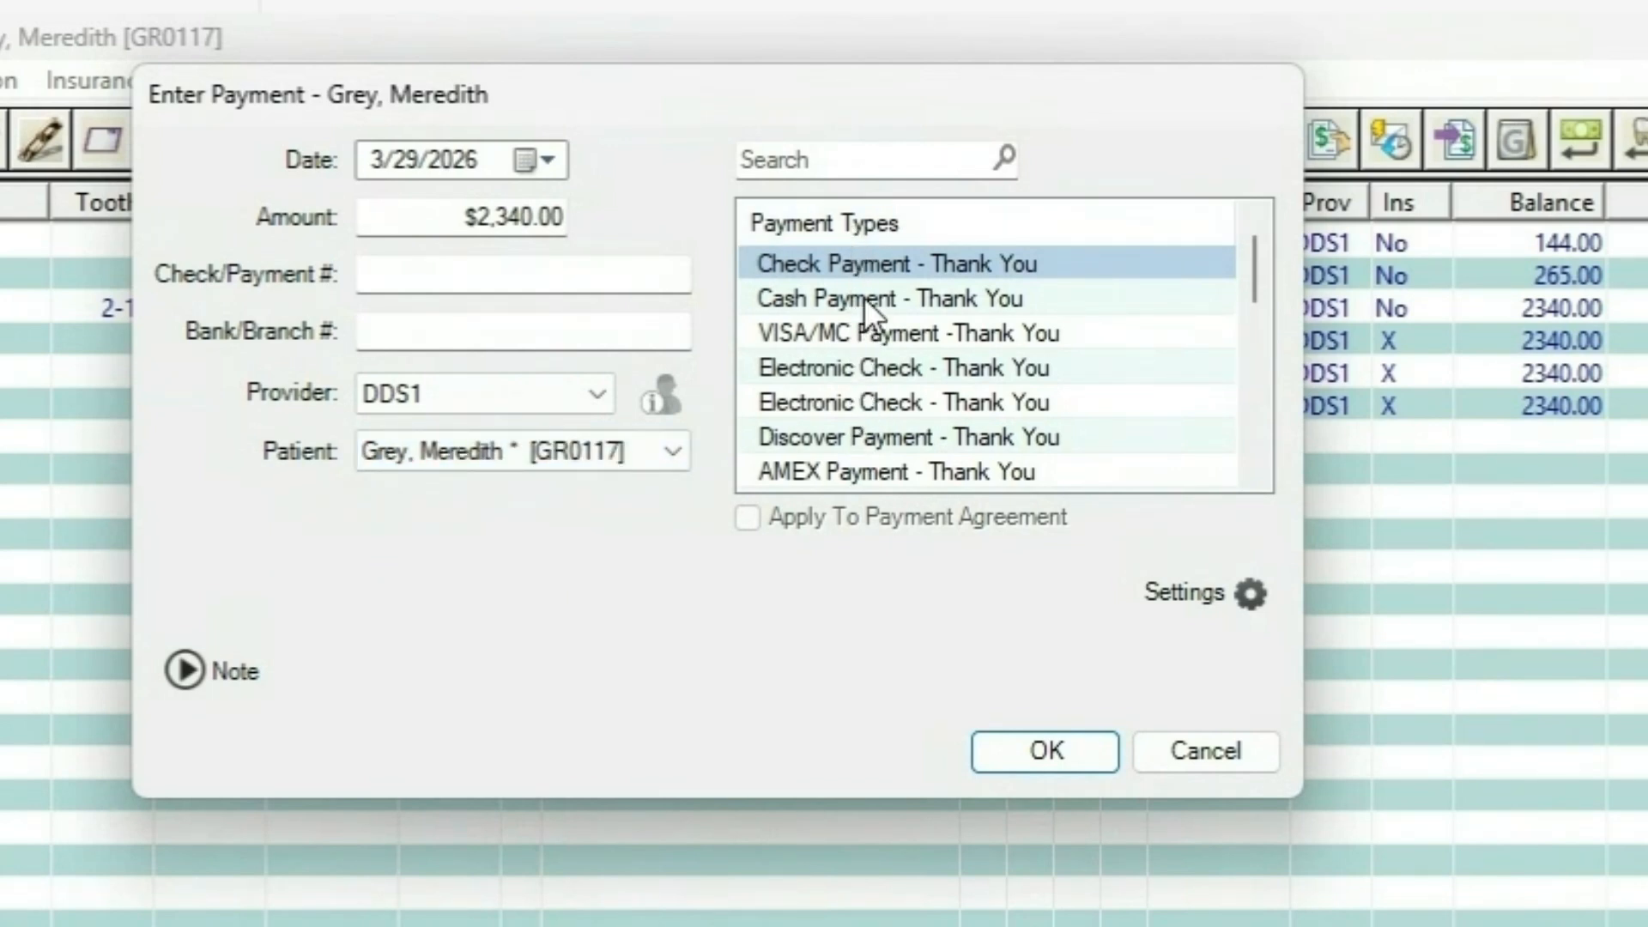
Step: Set the payment type to VISA/MC Payment -Thank You and post the payment
left_click(790, 262)
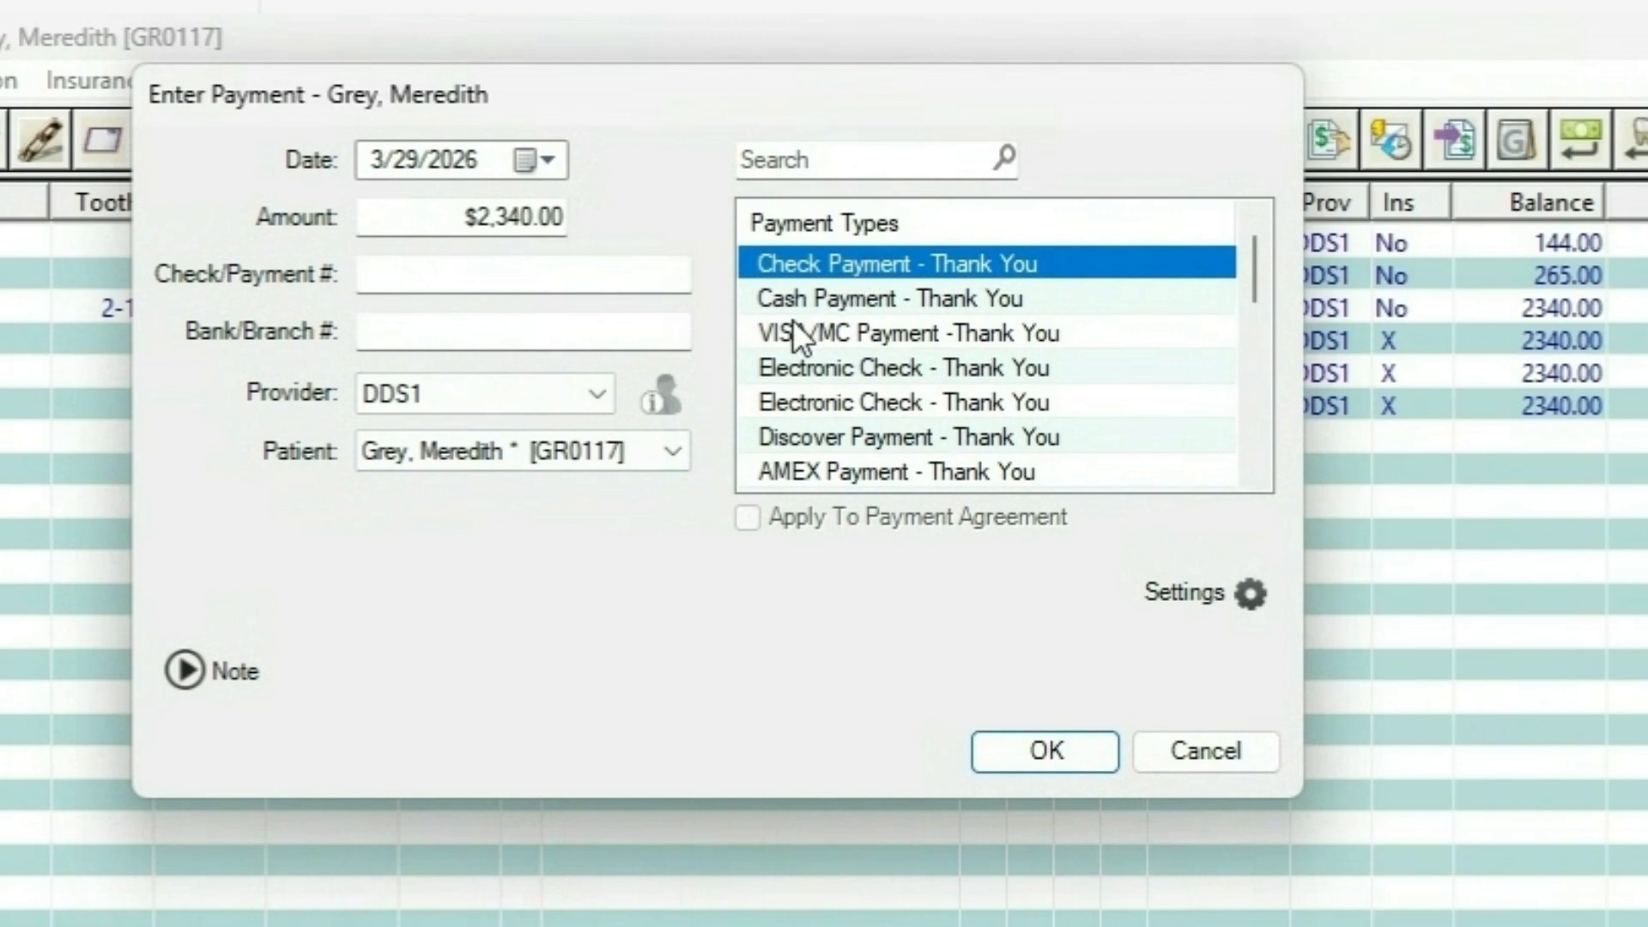
left_click(819, 302)
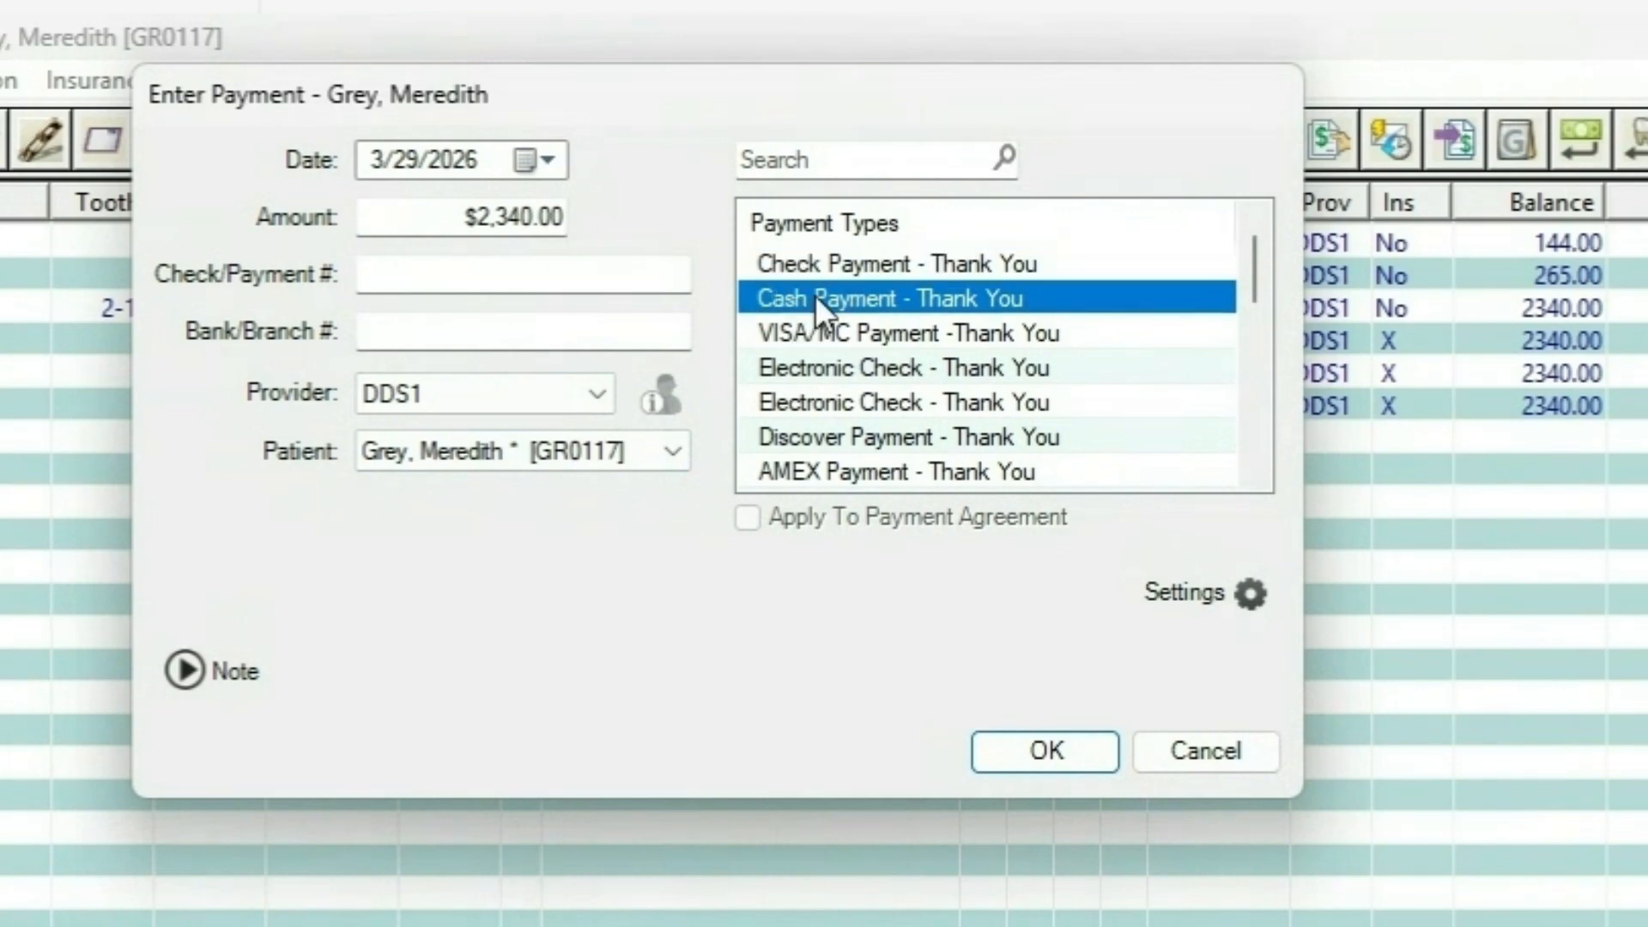
left_click(781, 337)
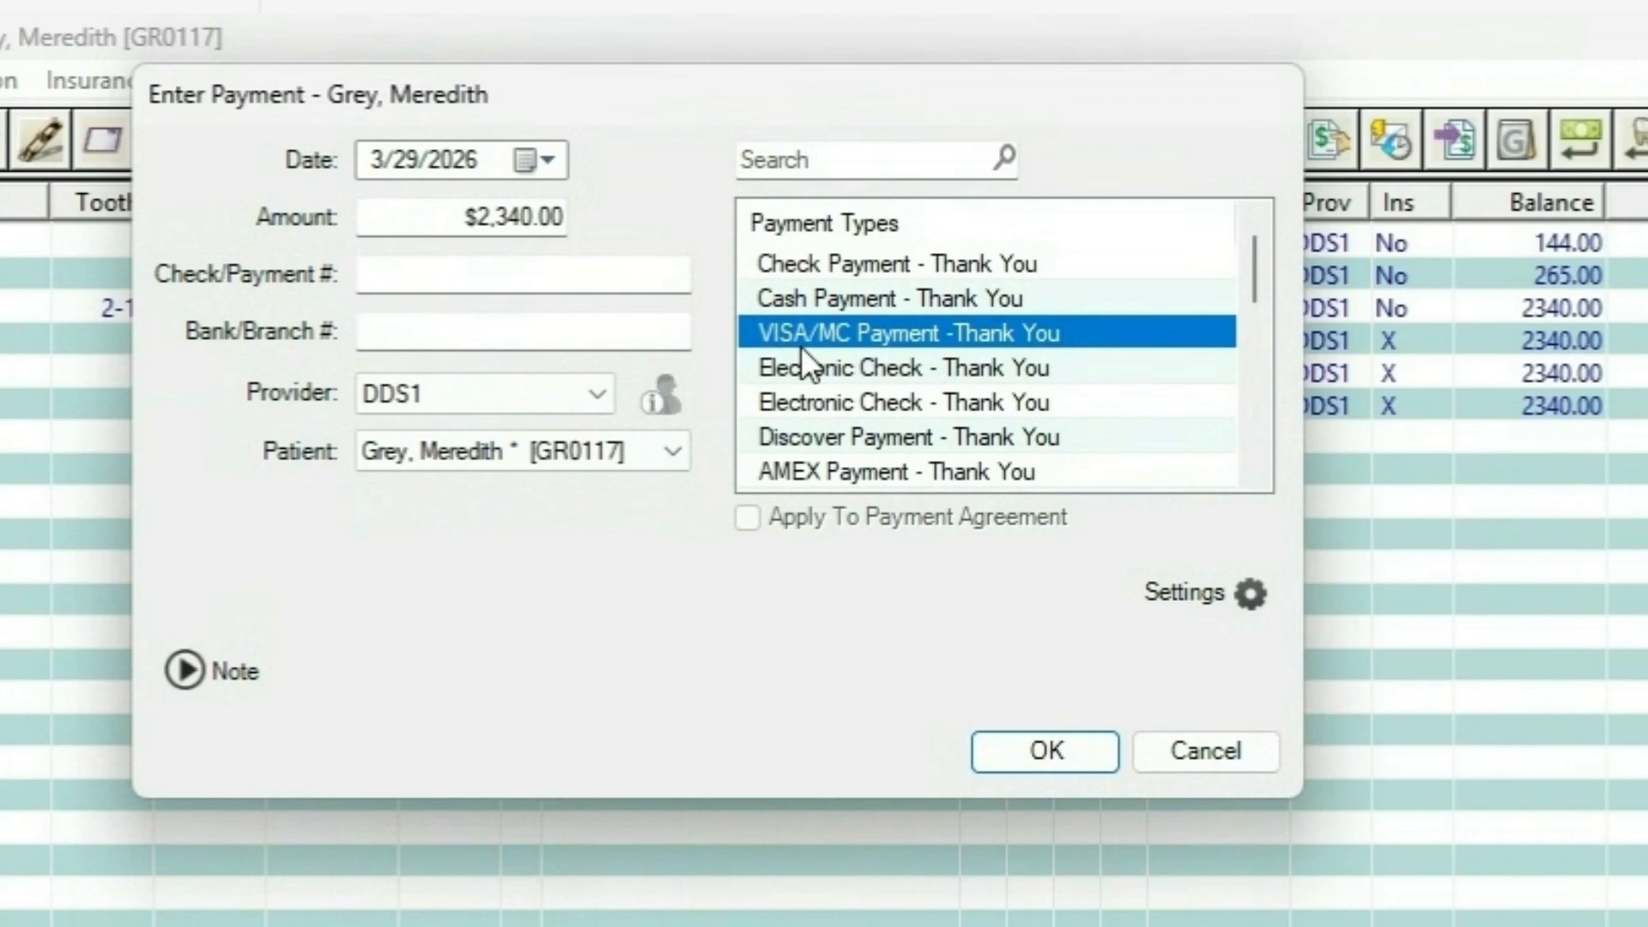
left_click(1069, 750)
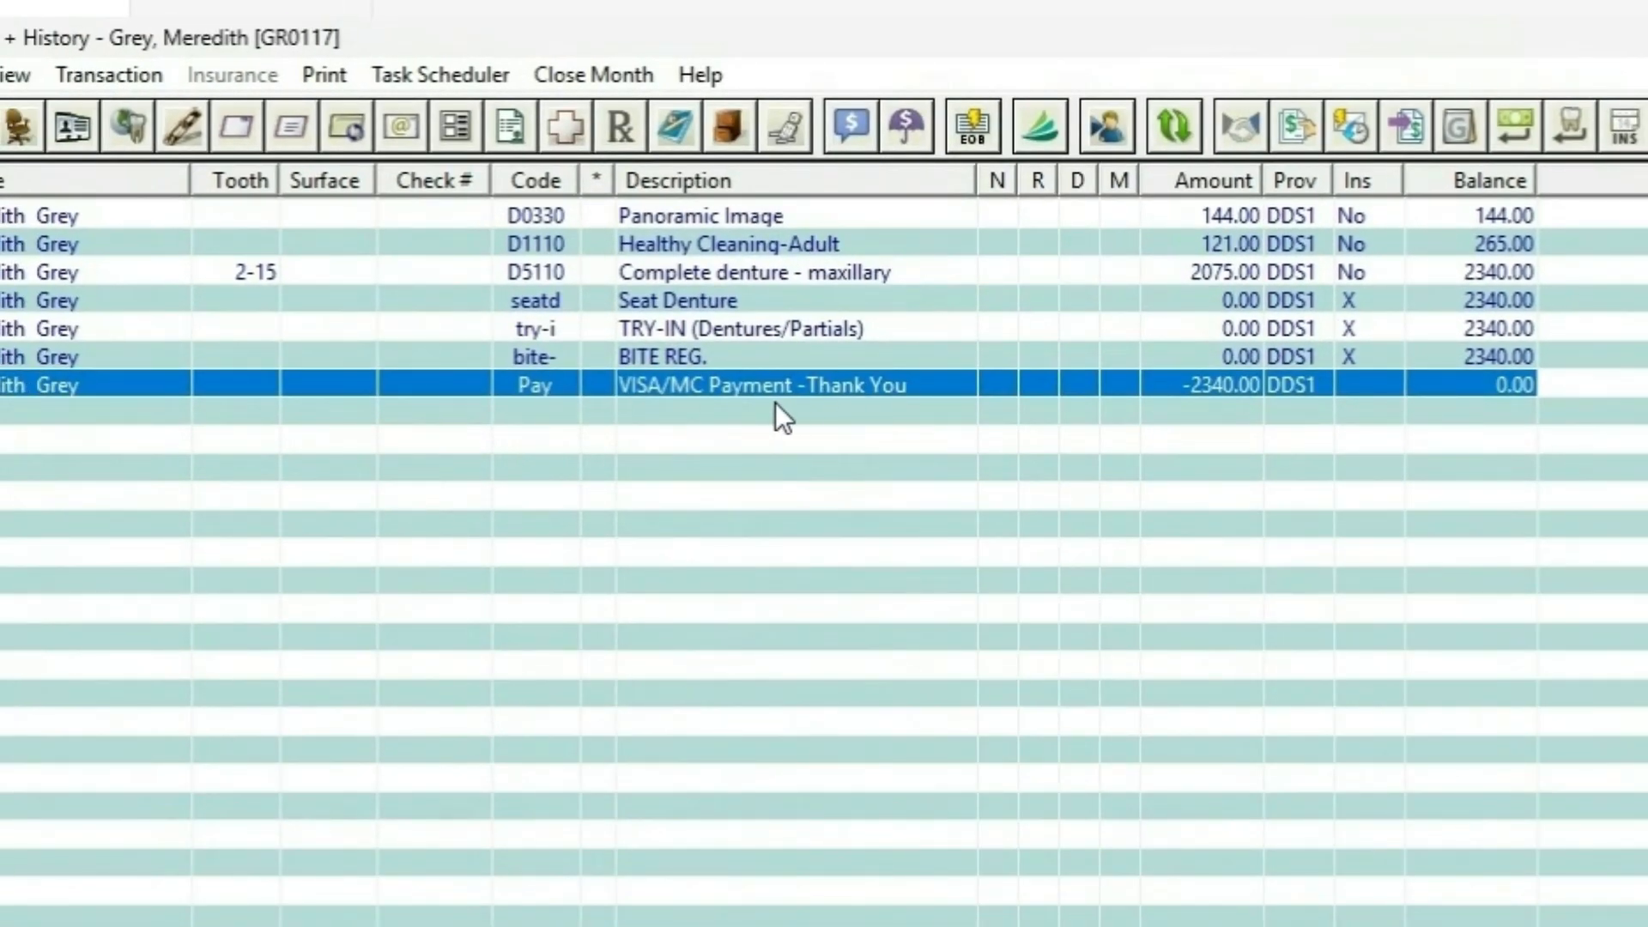
Step: Start a credit adjustment of $500.00 on the account
left_click(773, 330)
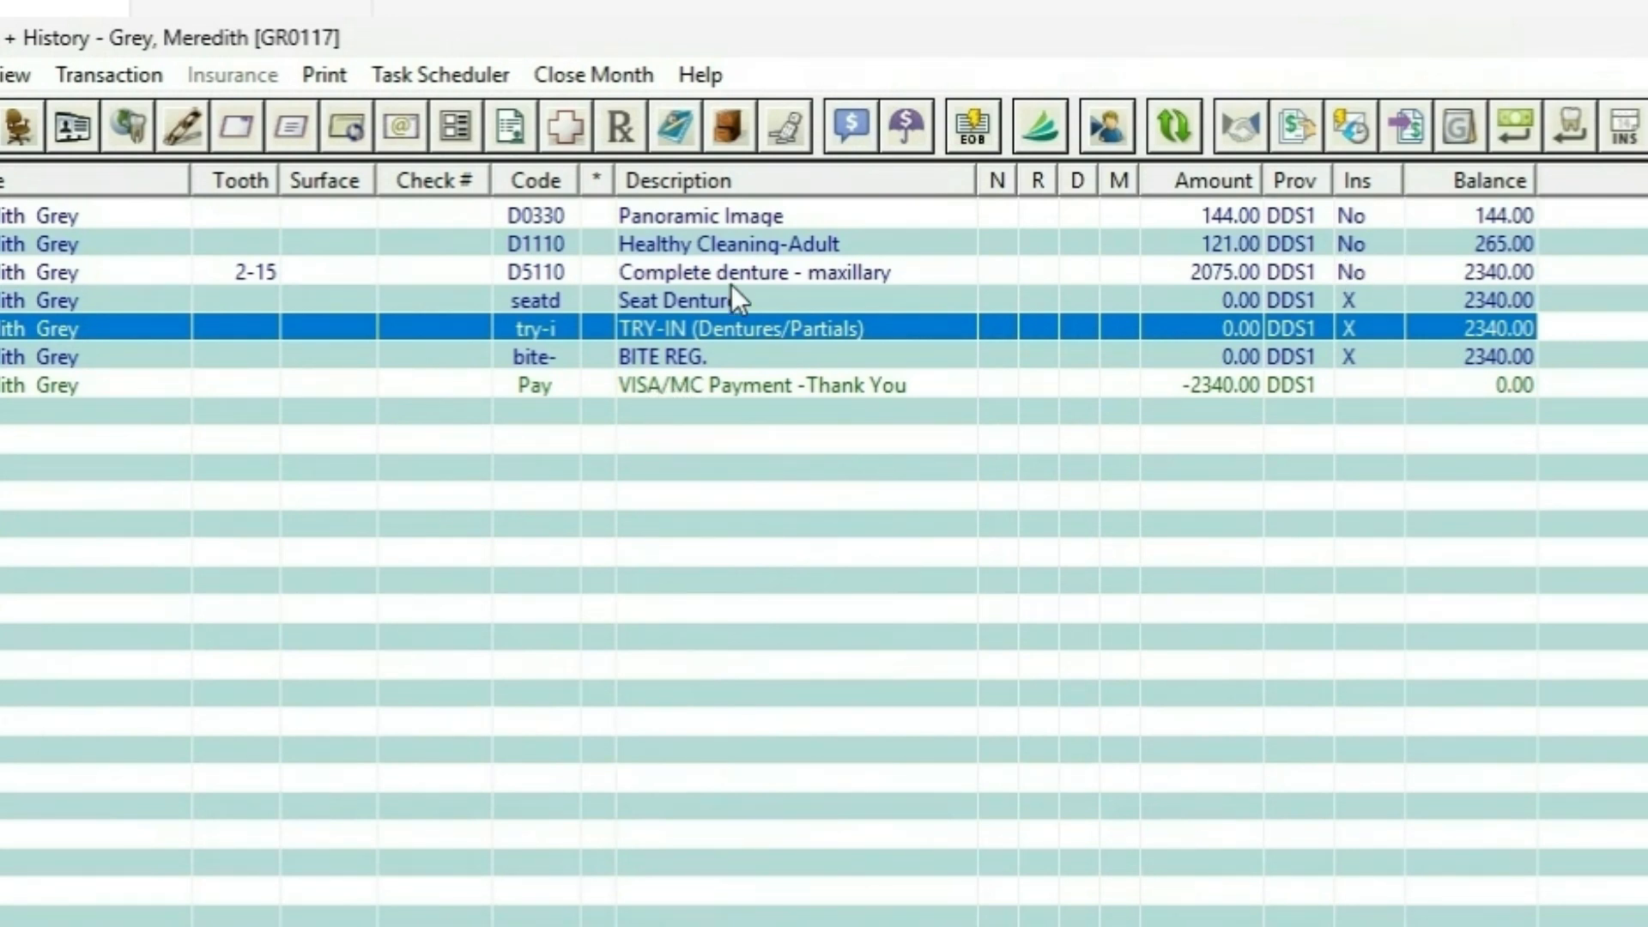
left_click(110, 76)
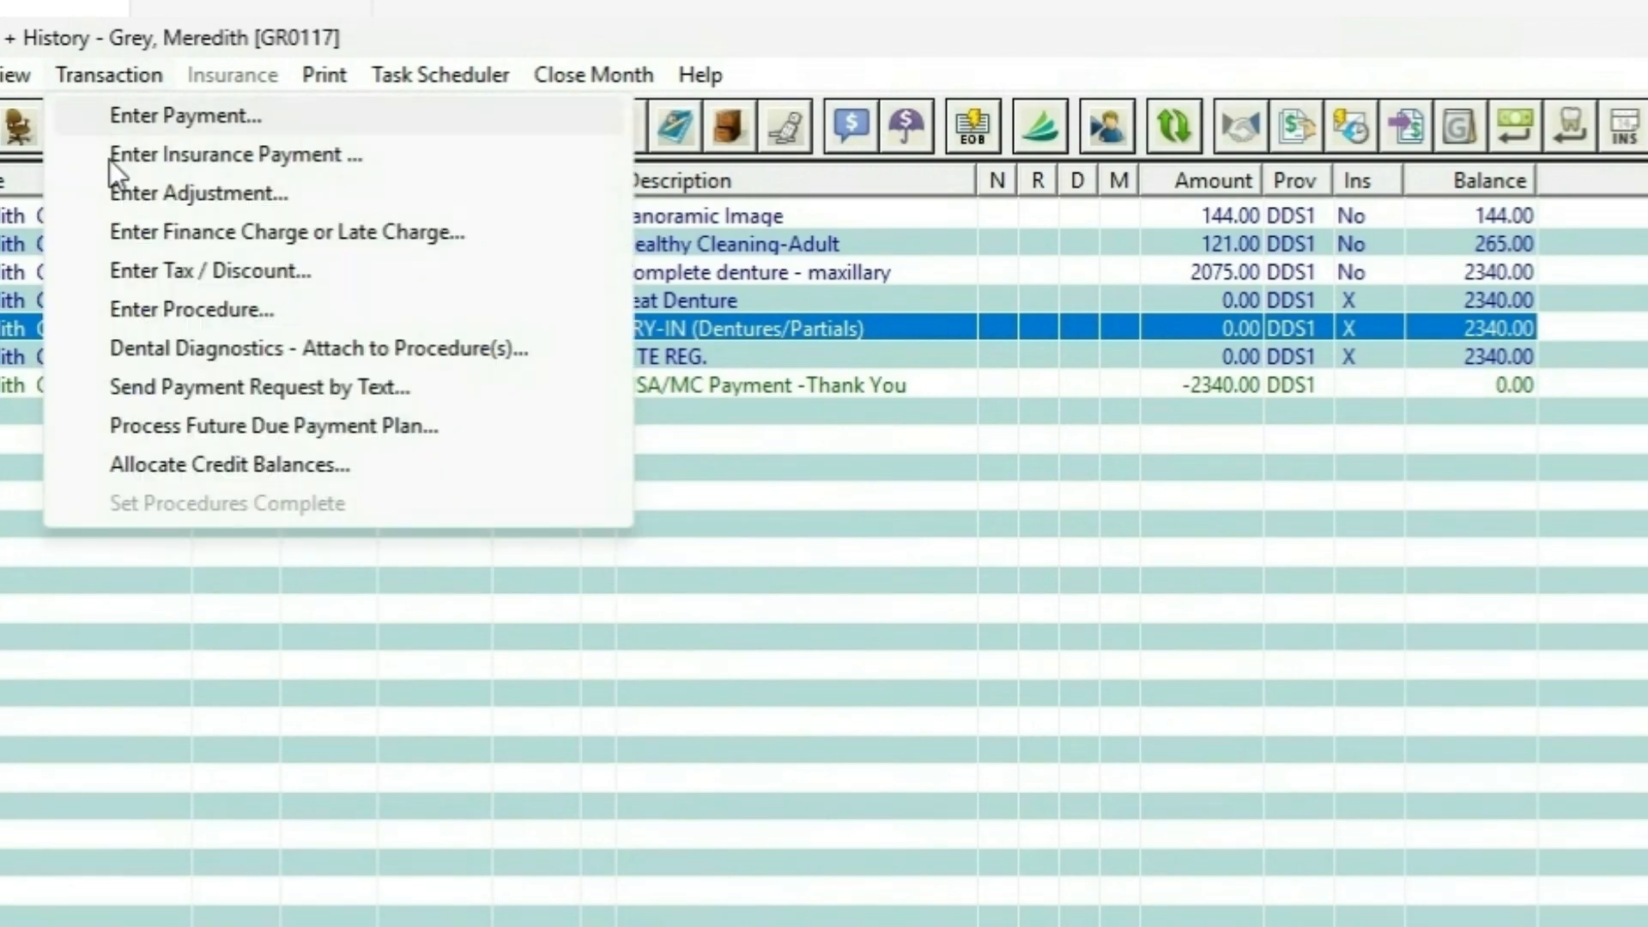
left_click(112, 193)
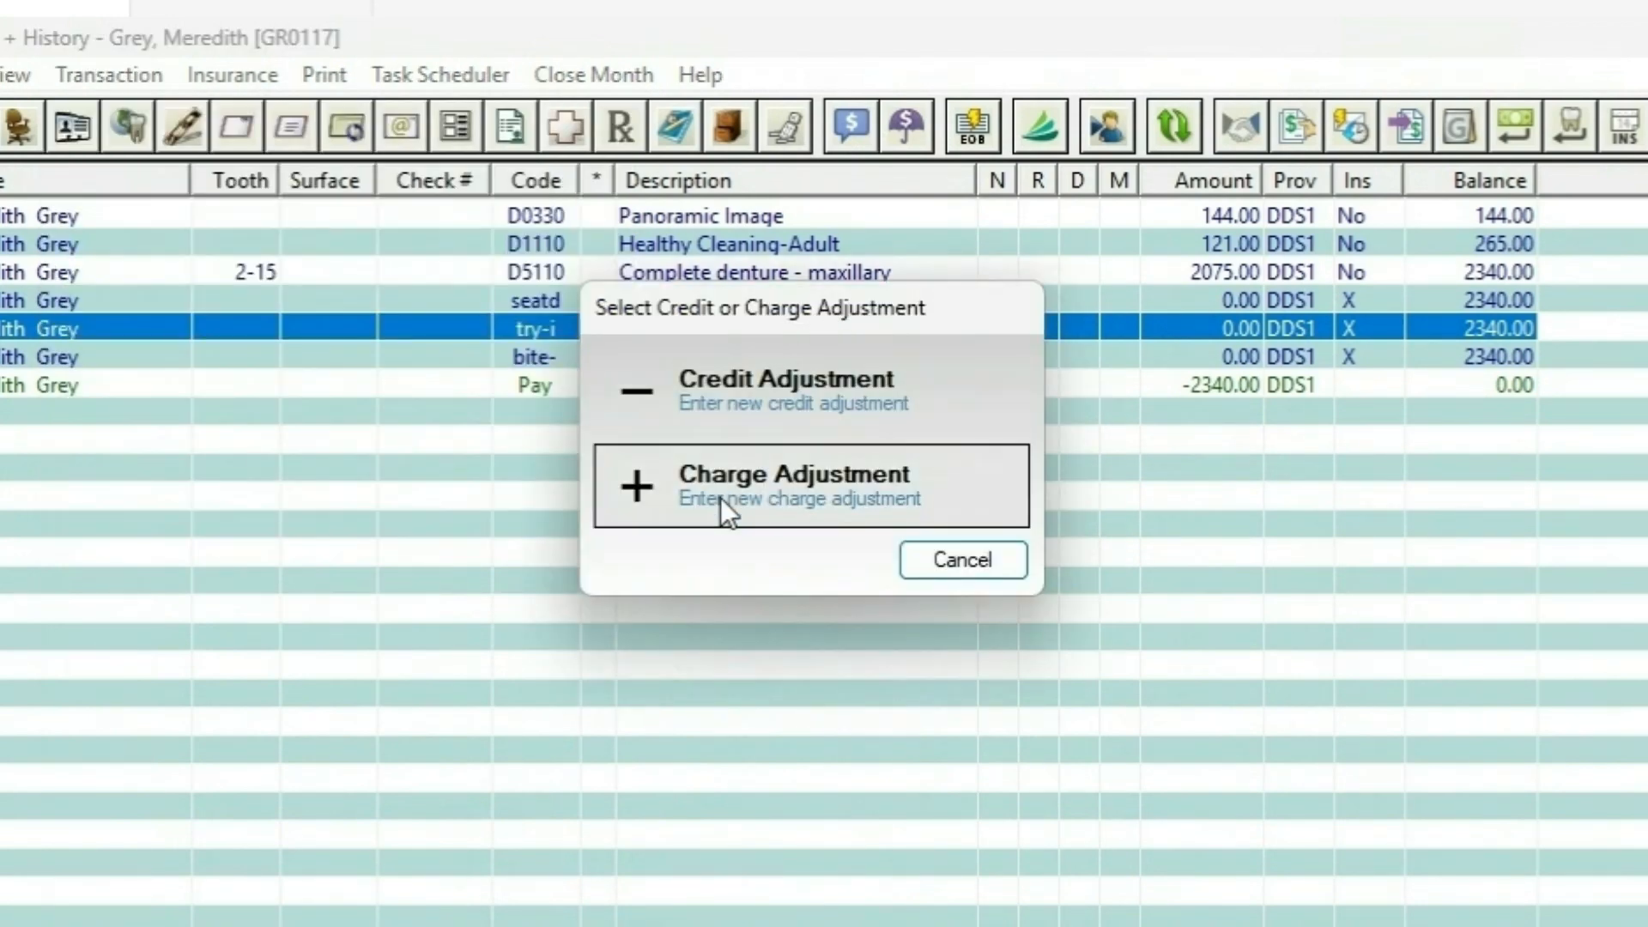
left_click(693, 390)
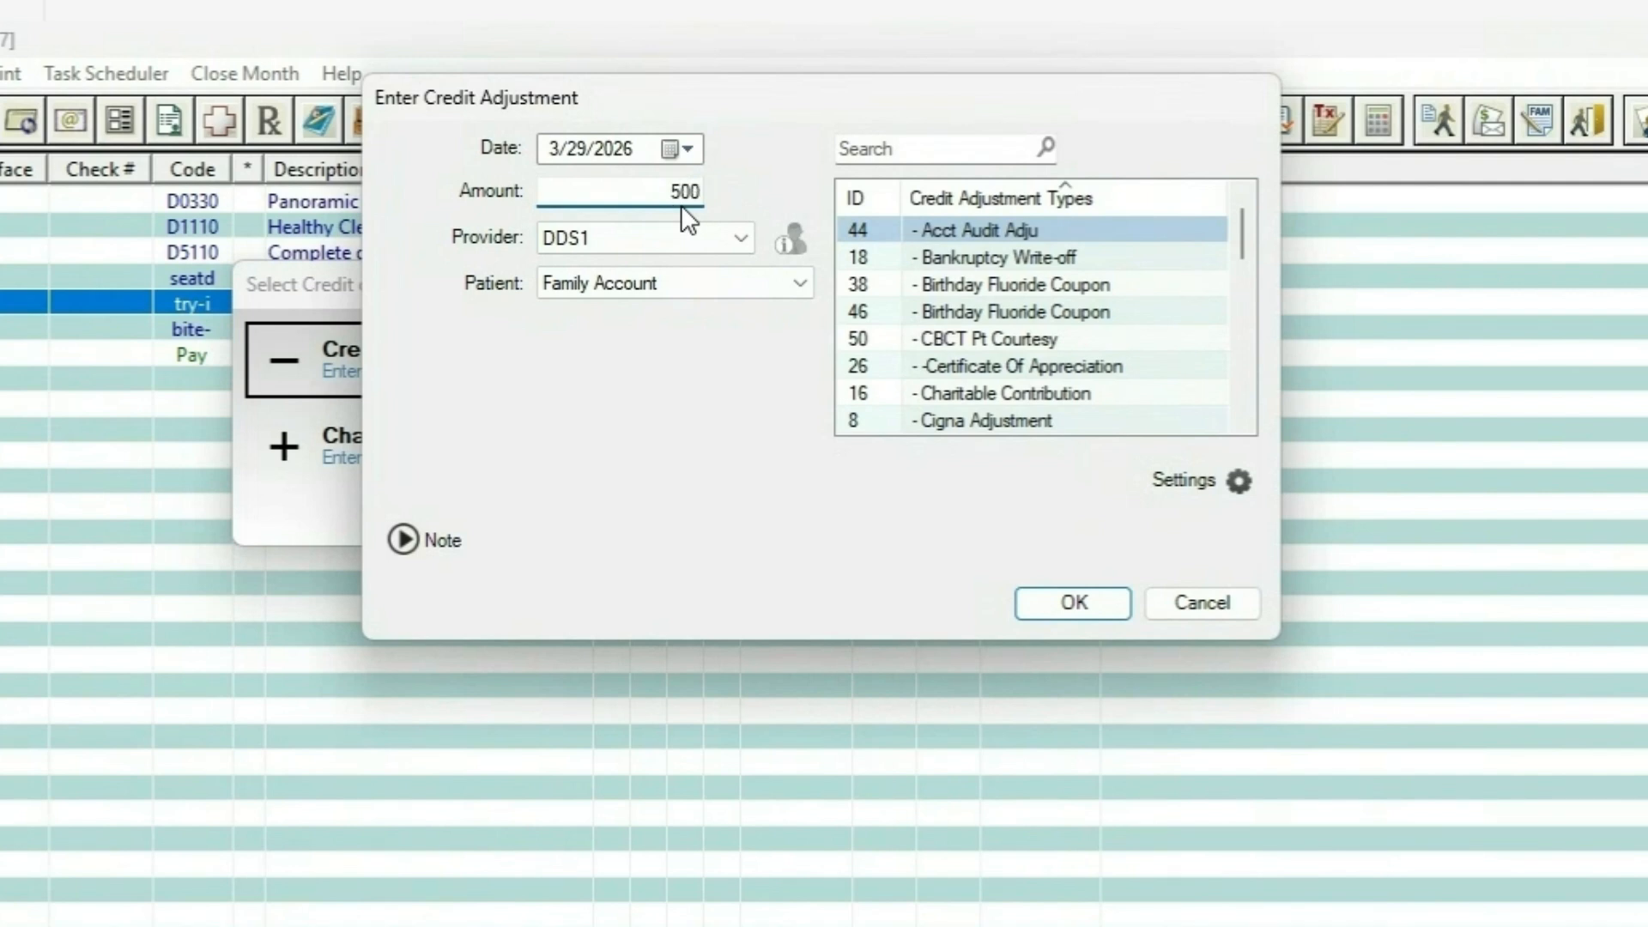
Step: Try several courtesy types for the credit adjustment, from CBCT Pt Courtesy to Staff Courtesy
left_click(1107, 339)
scroll(1080, 333, "down", 4)
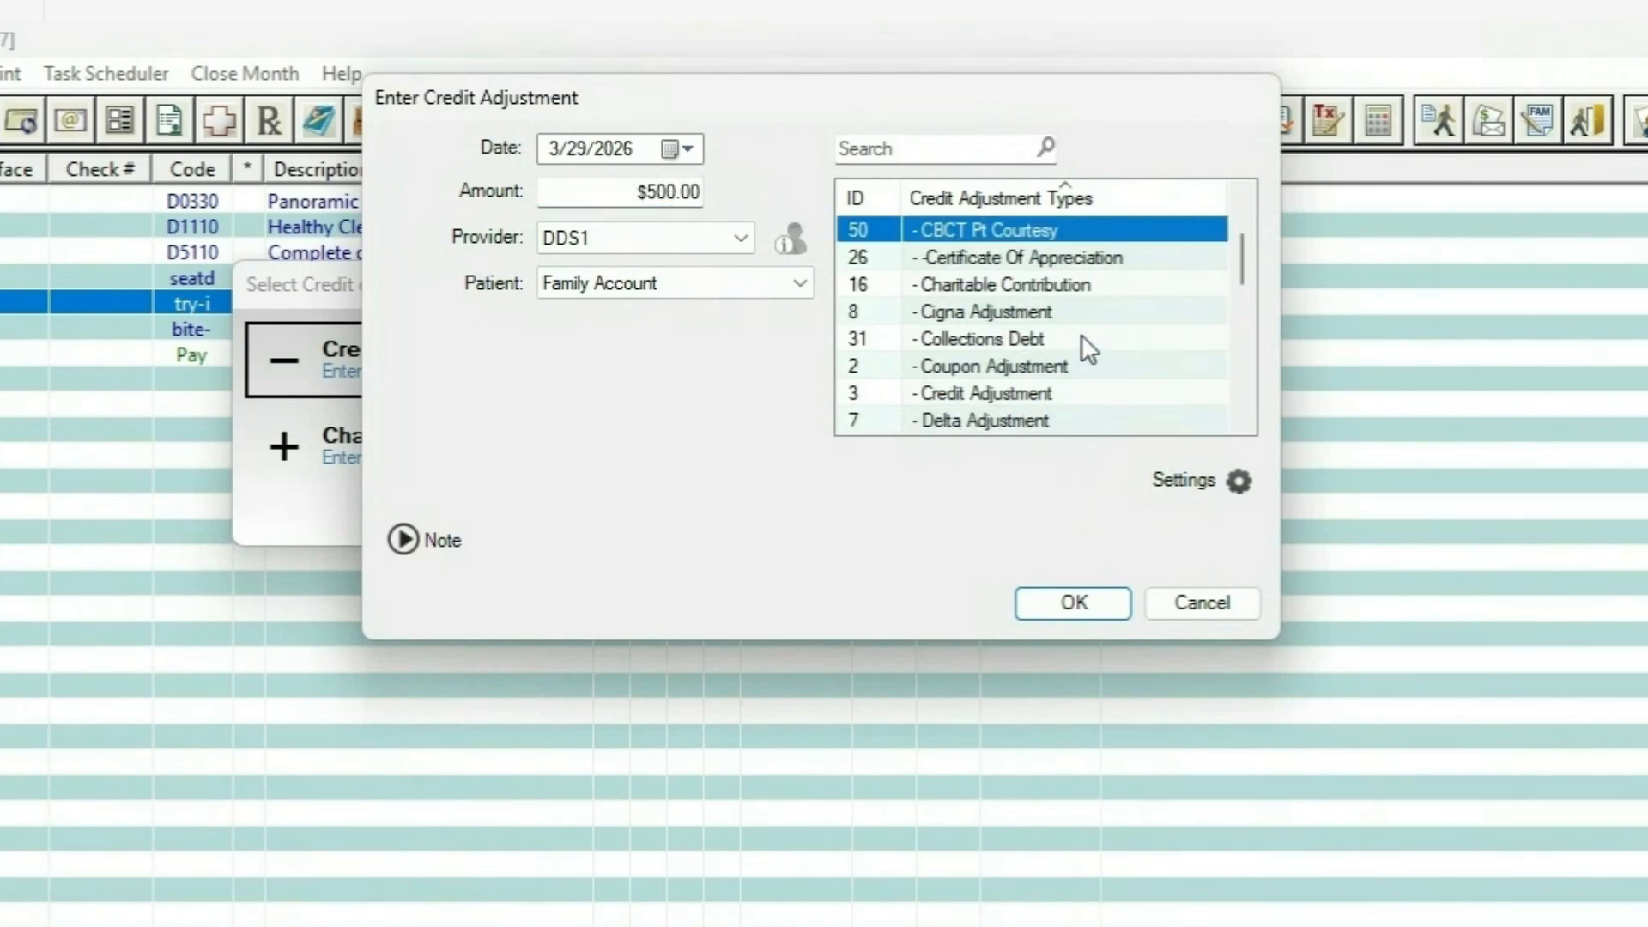
left_click(966, 288)
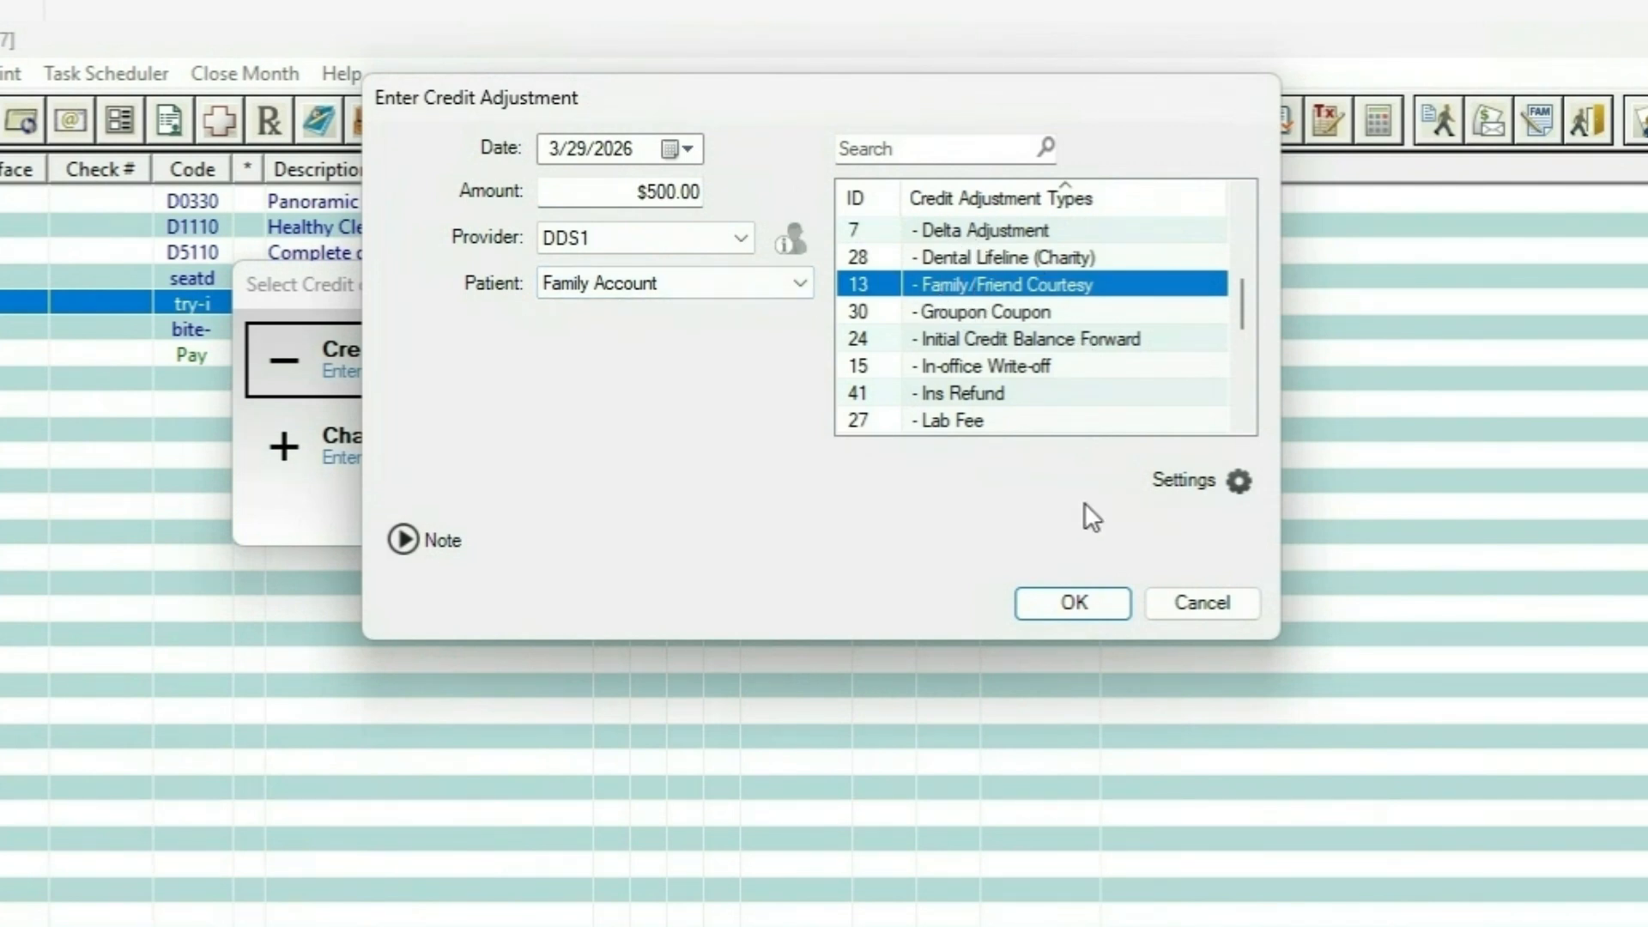
scroll(970, 394, "up", 4)
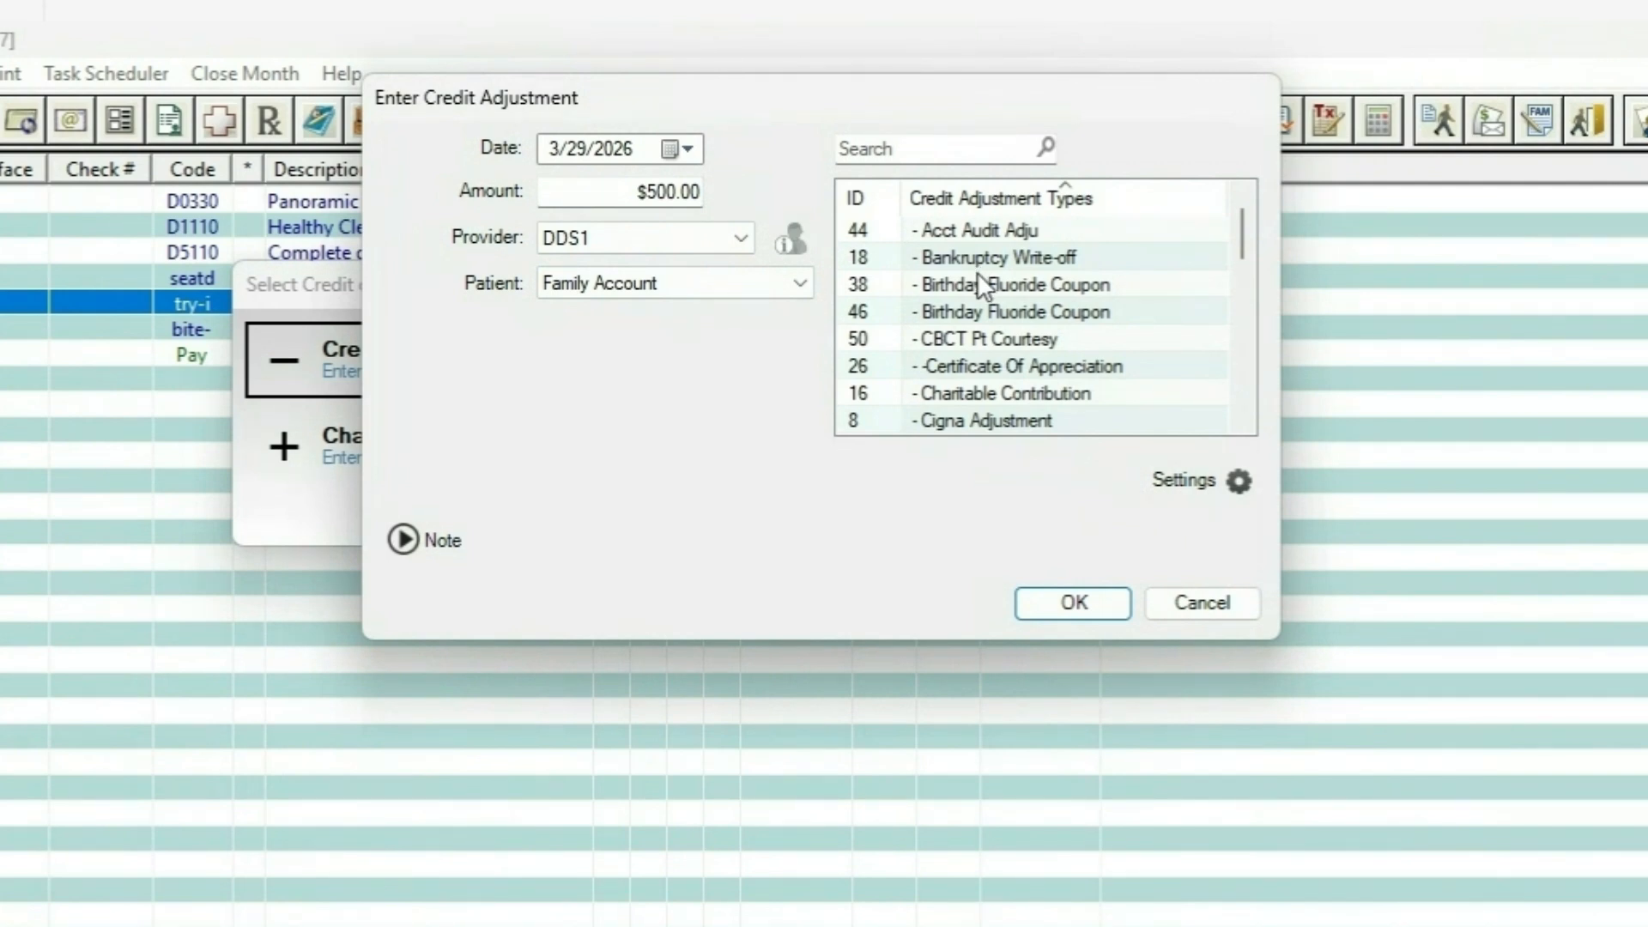
scroll(977, 272, "down", 5)
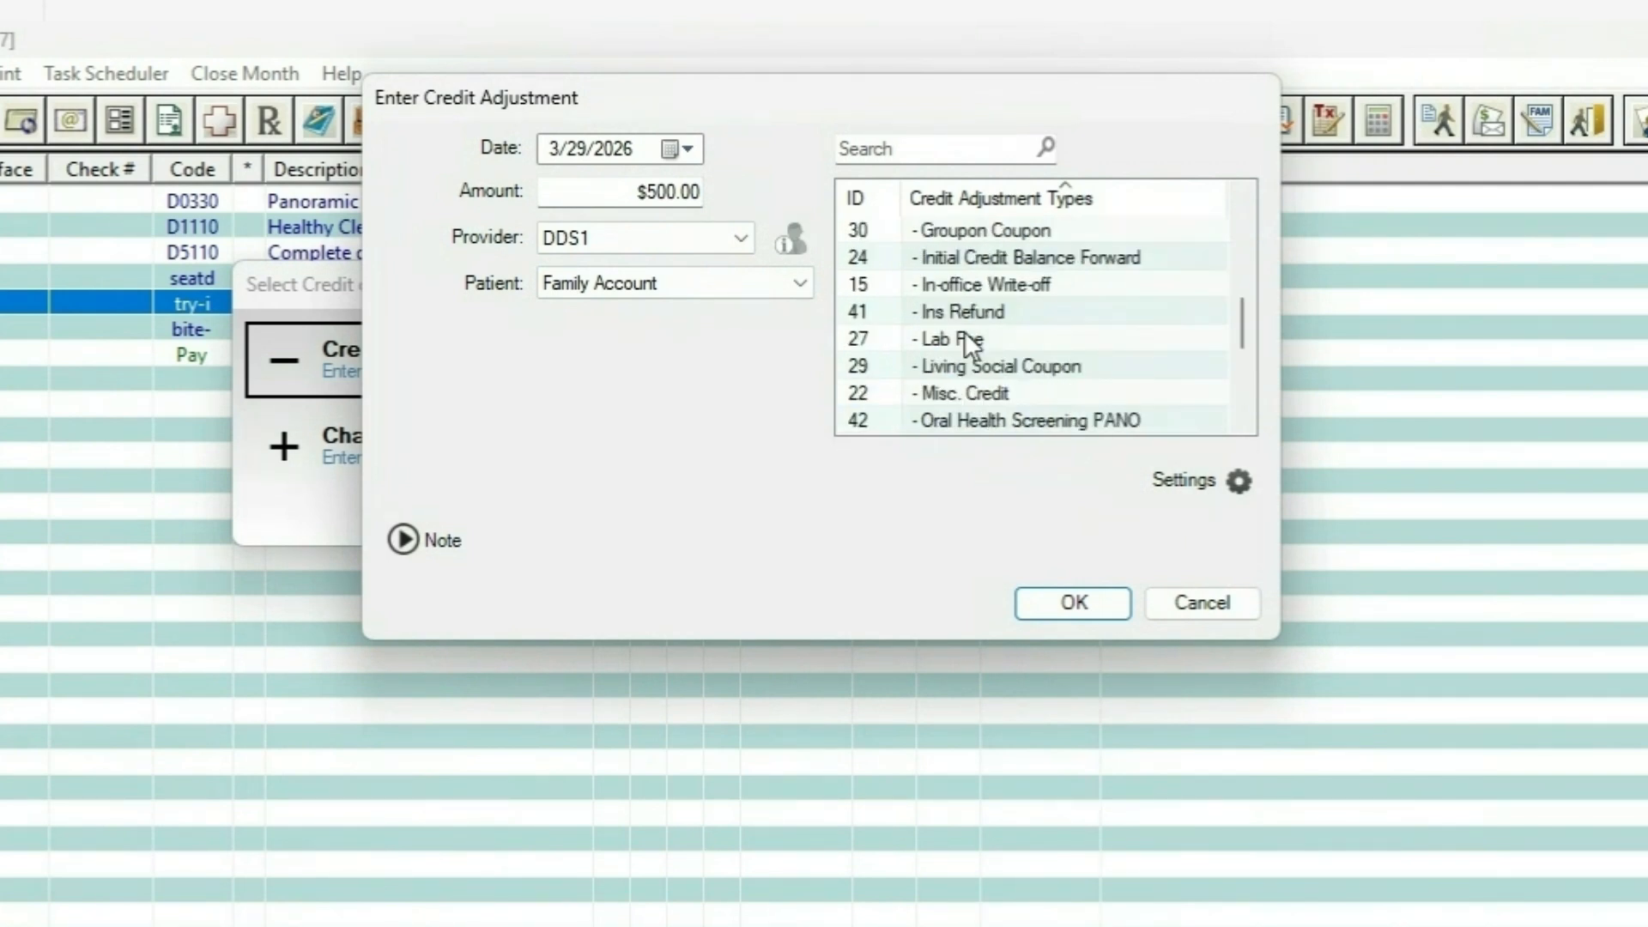
scroll(967, 228, "down", 2)
left_click(972, 364)
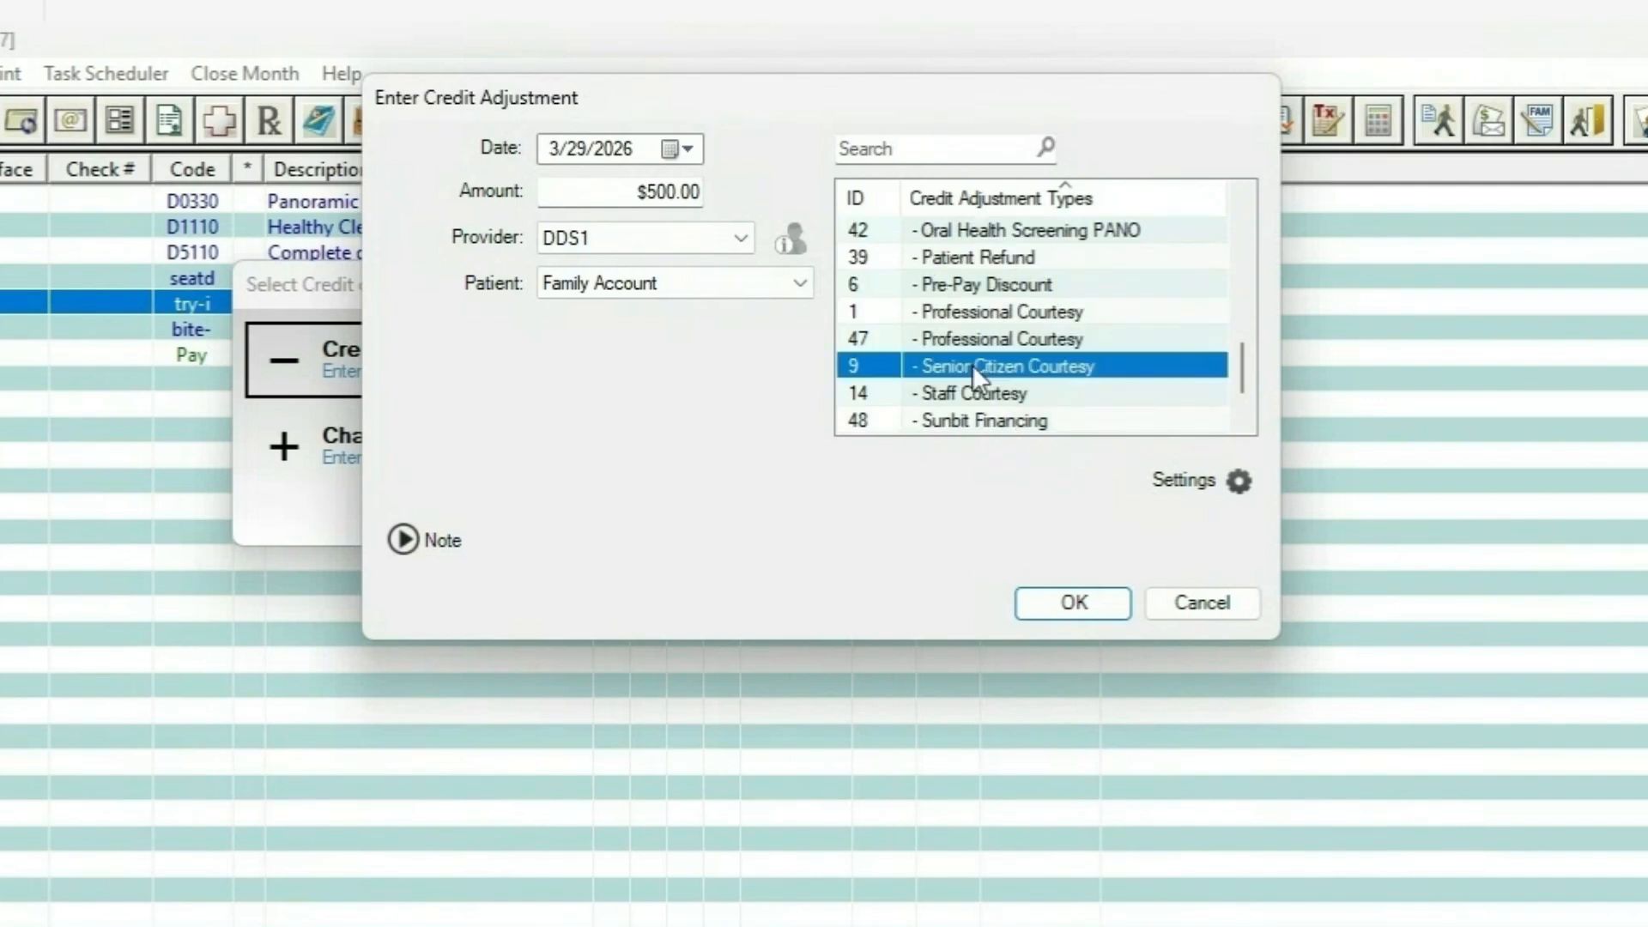
left_click(952, 395)
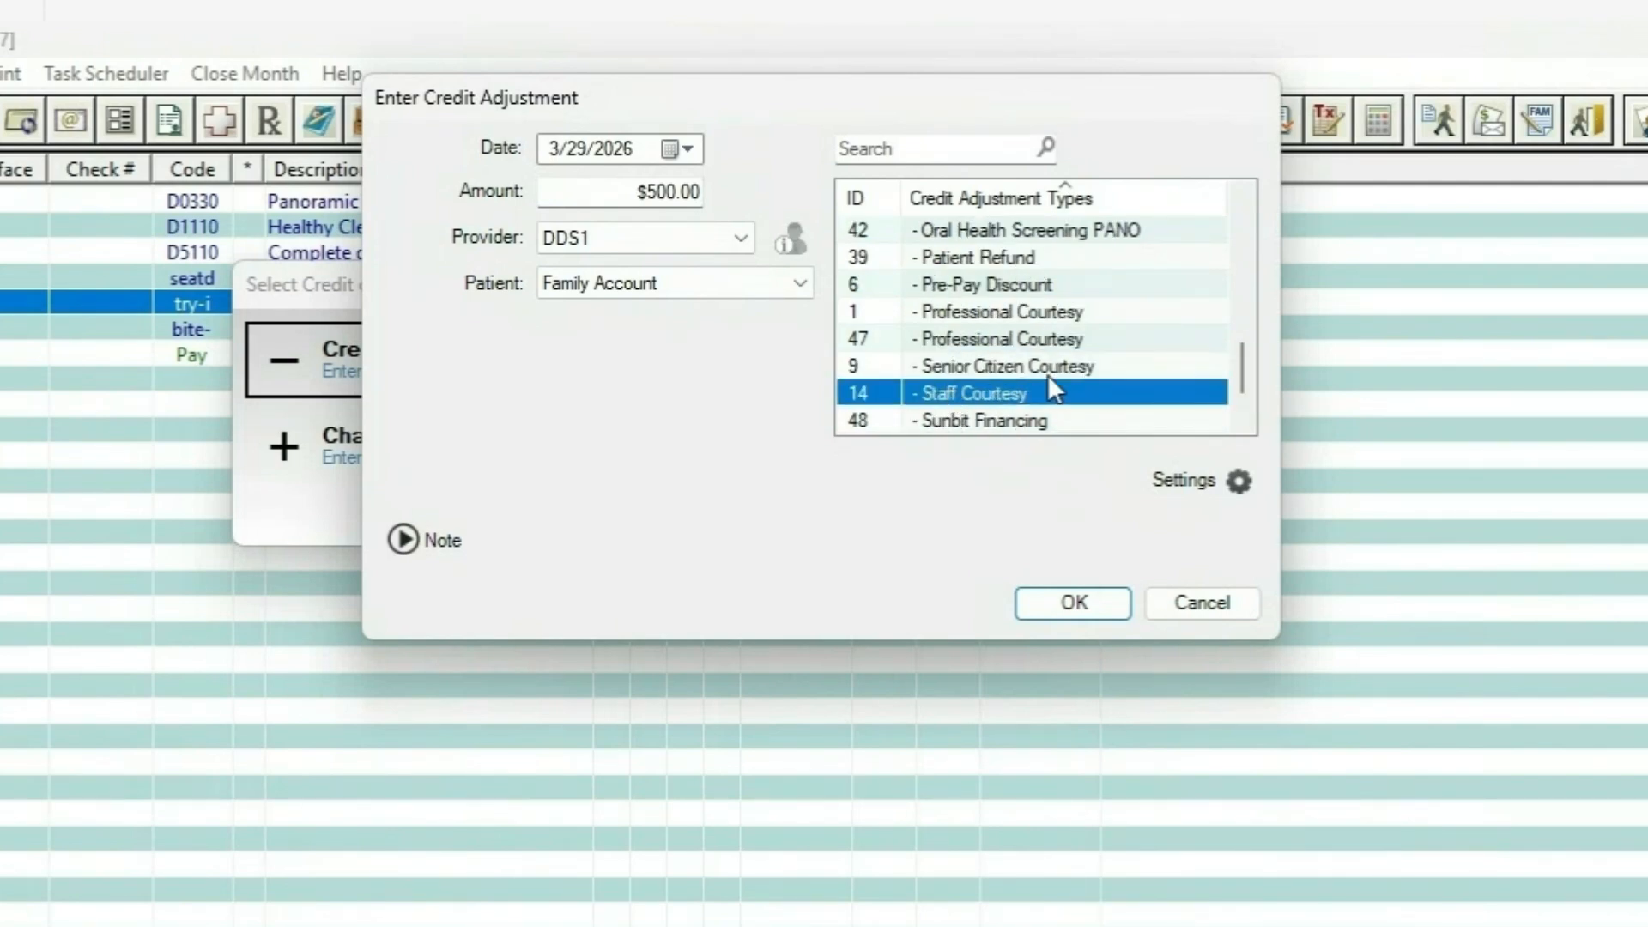
Step: Set the credit adjustment type to Professional Courtesy (ID 1), post it, and select its entry in the ledger
left_click(935, 316)
scroll(946, 317, "down", 1)
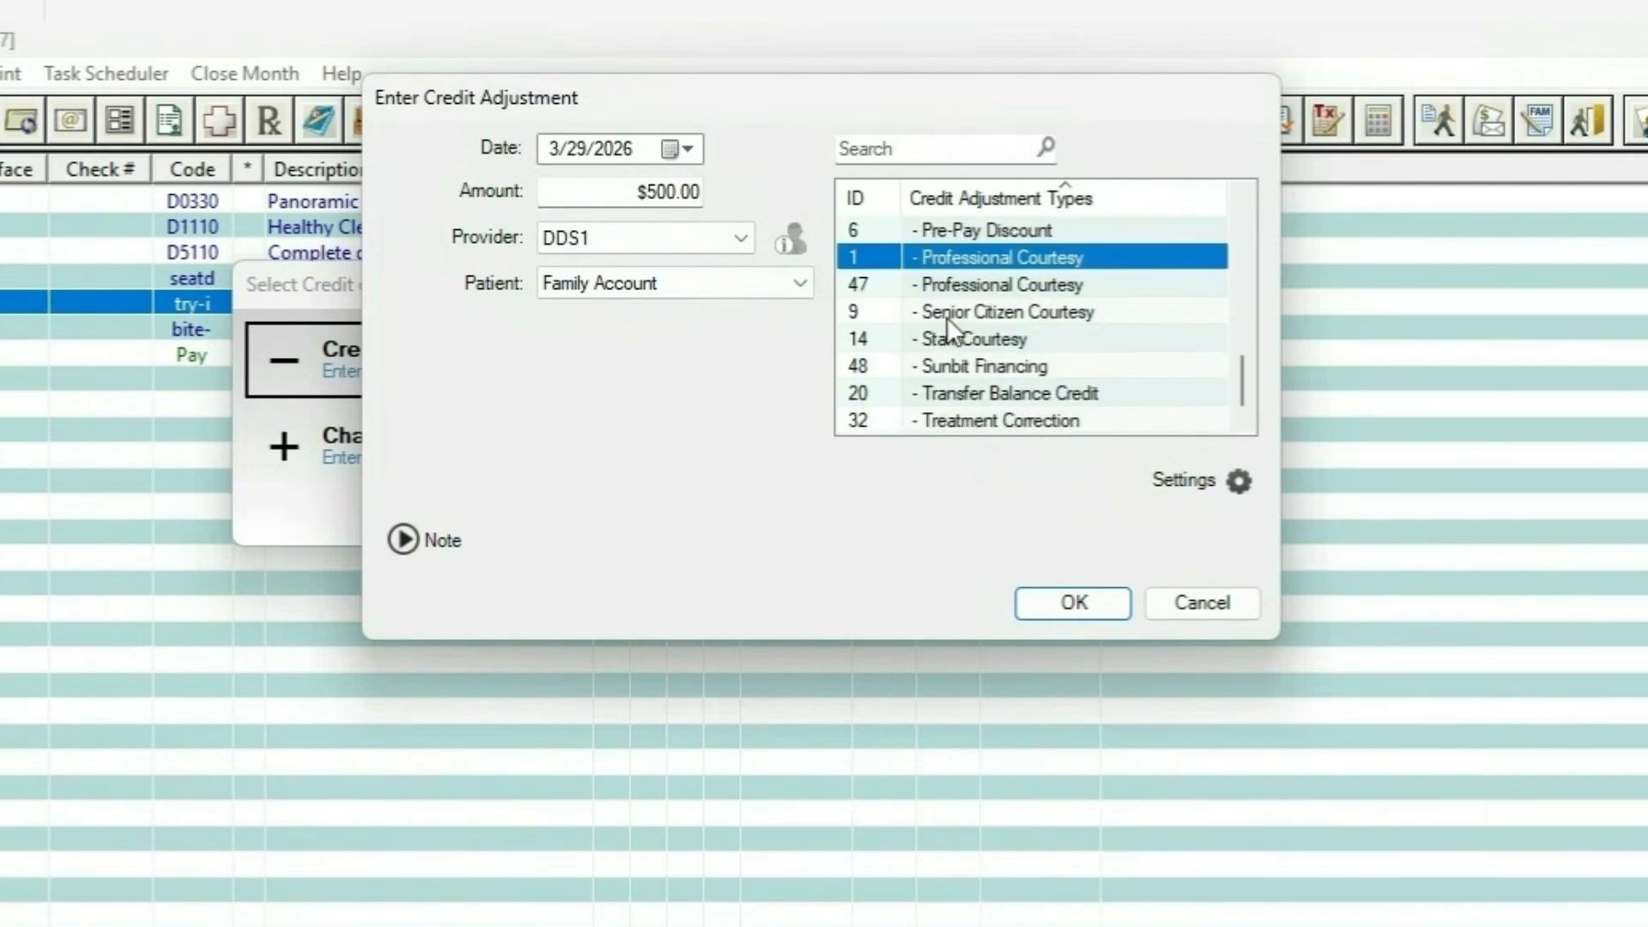
scroll(945, 326, "up", 8)
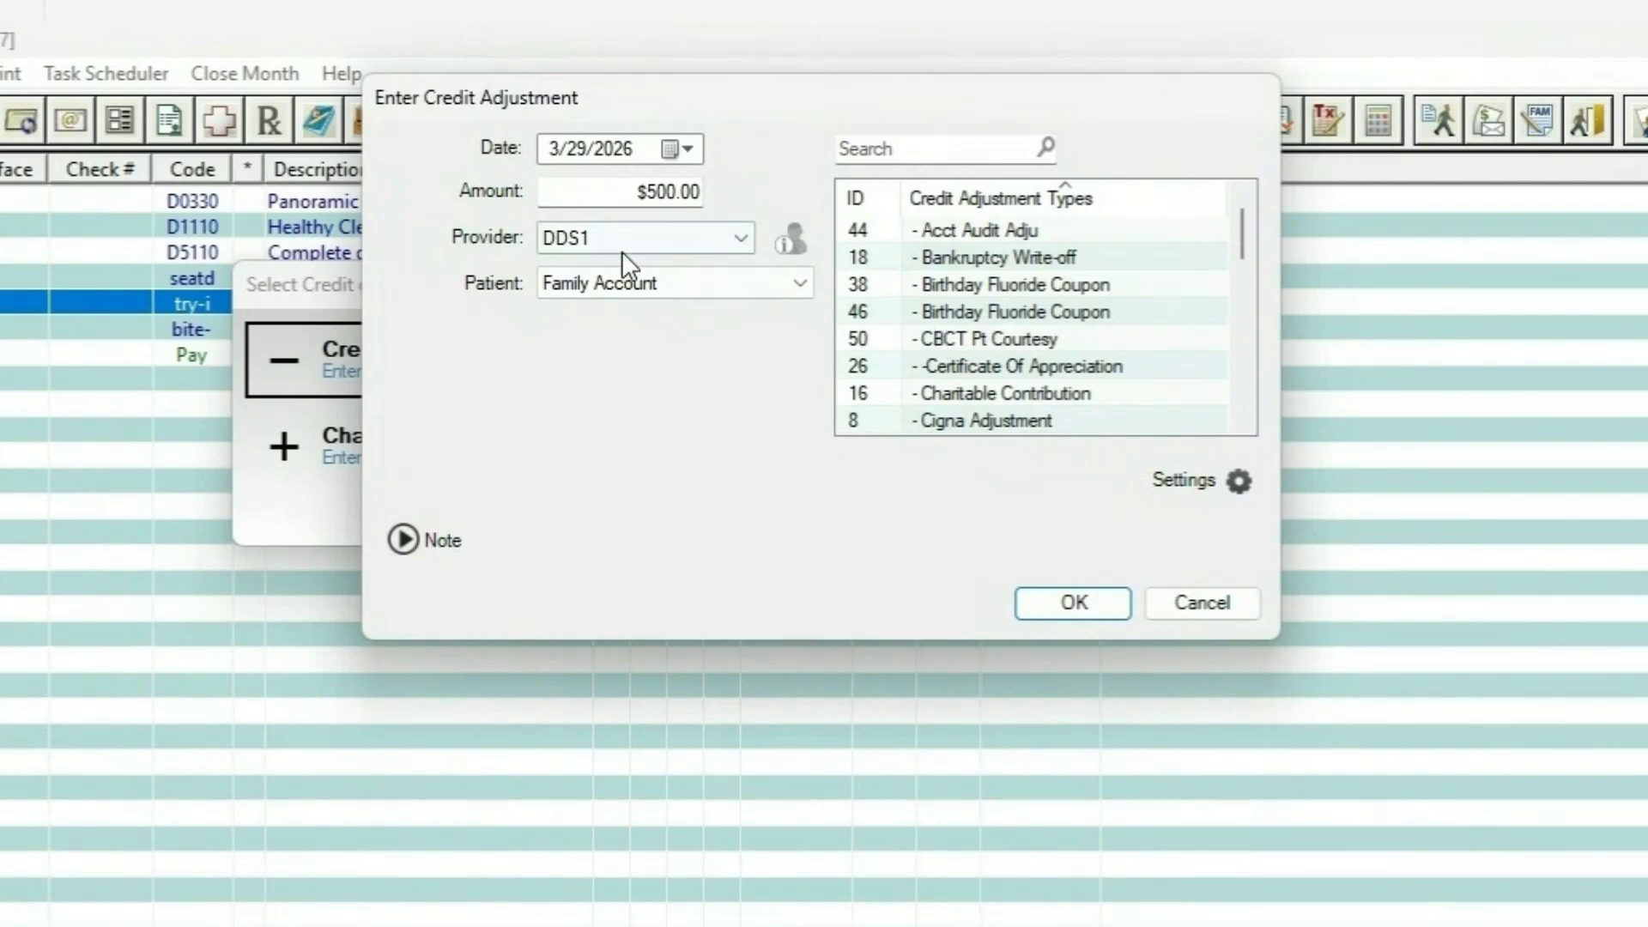
left_click(1079, 611)
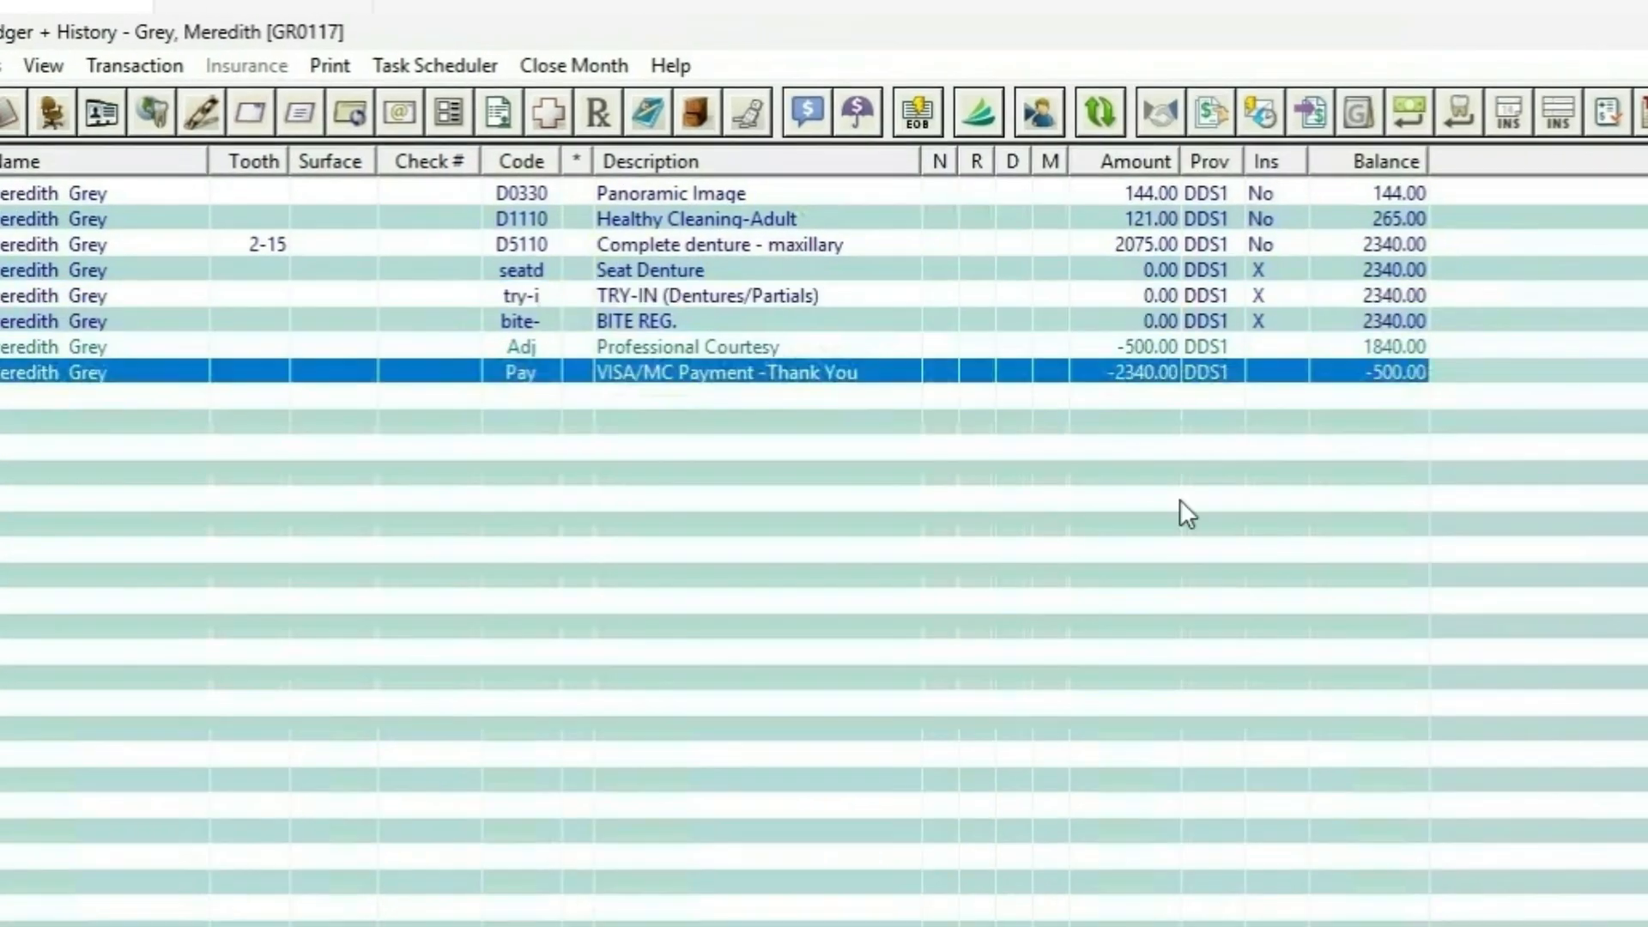
left_click(721, 347)
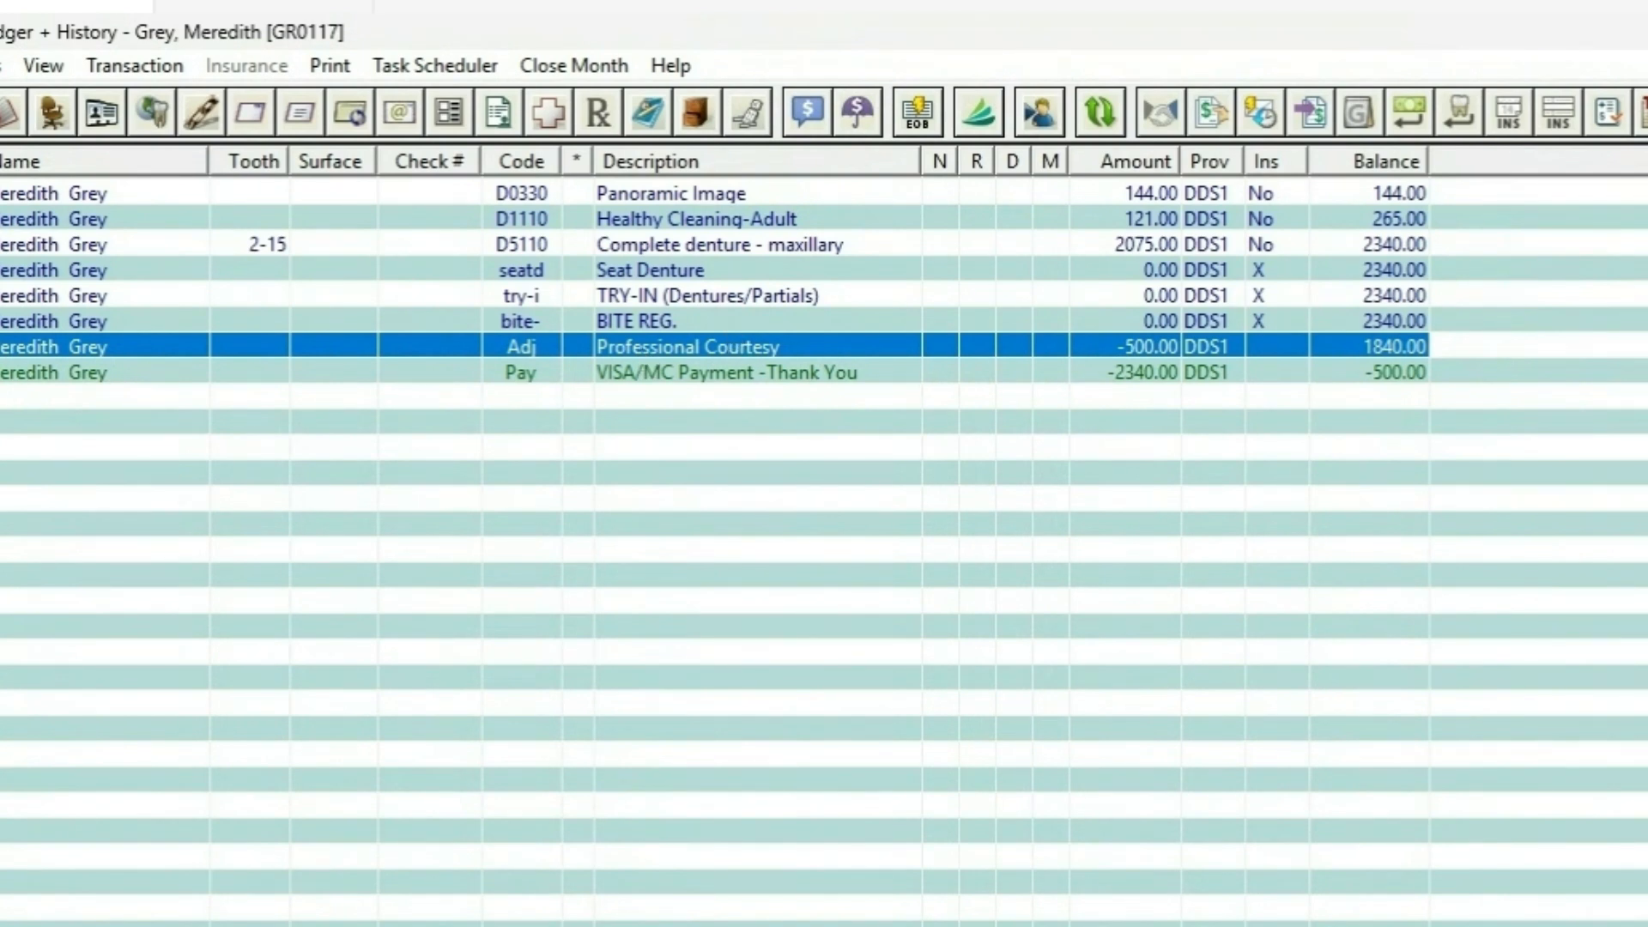
Step: Post Sales Tax calculated for the procedures dated 3/29/2026, and select its entry in the ledger
left_click(172, 69)
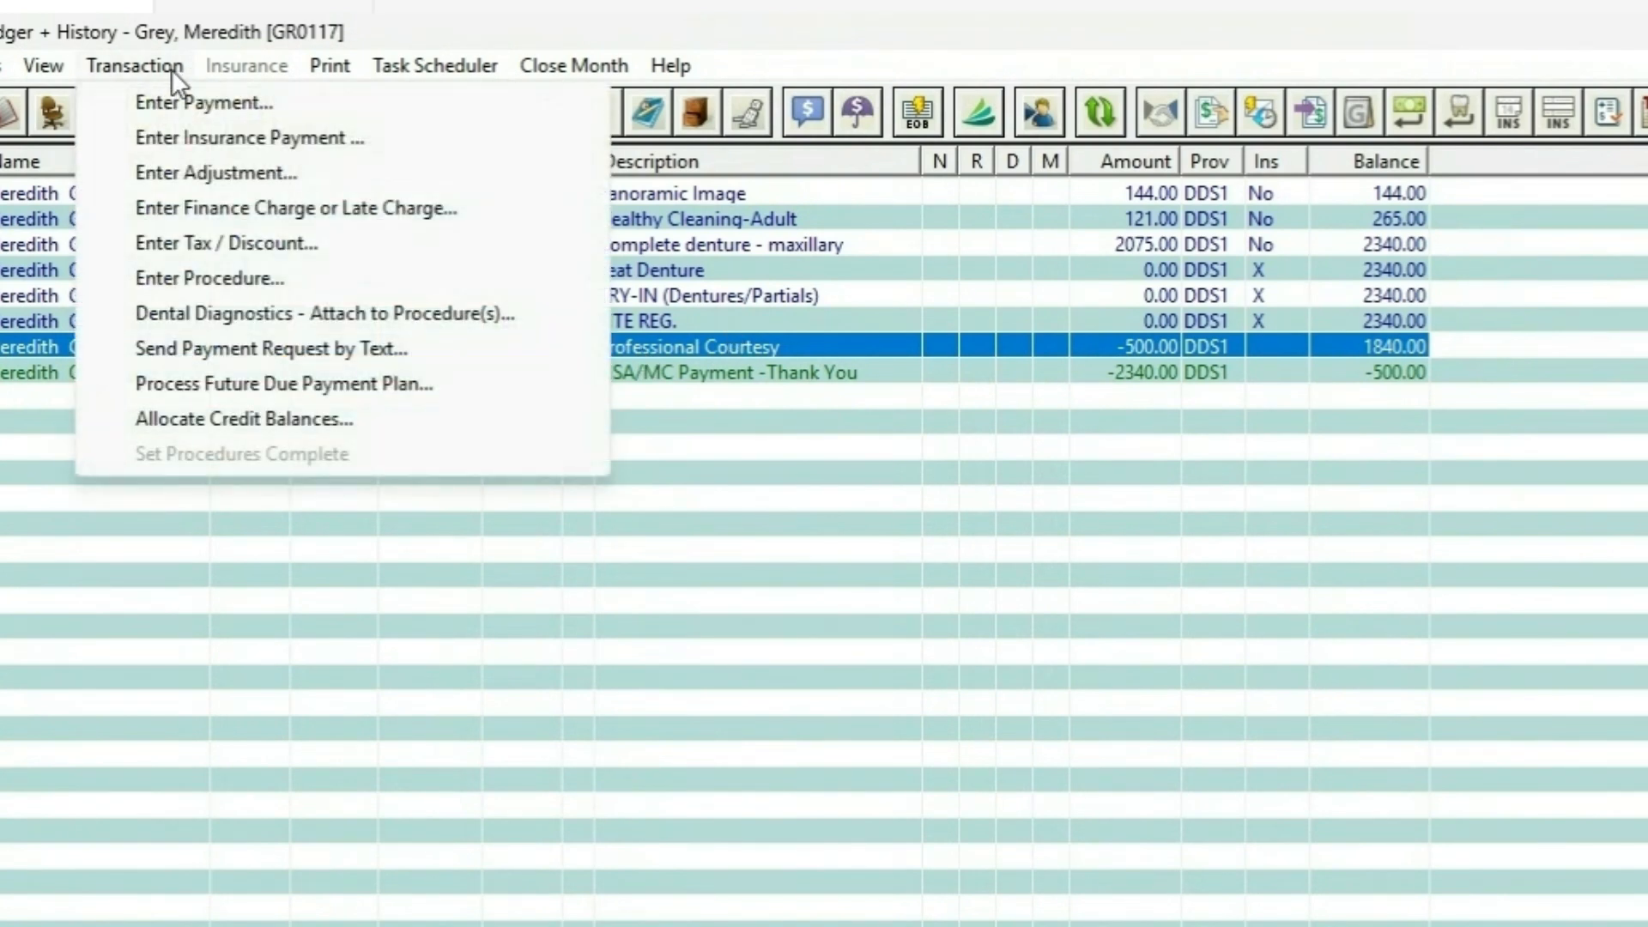
left_click(193, 246)
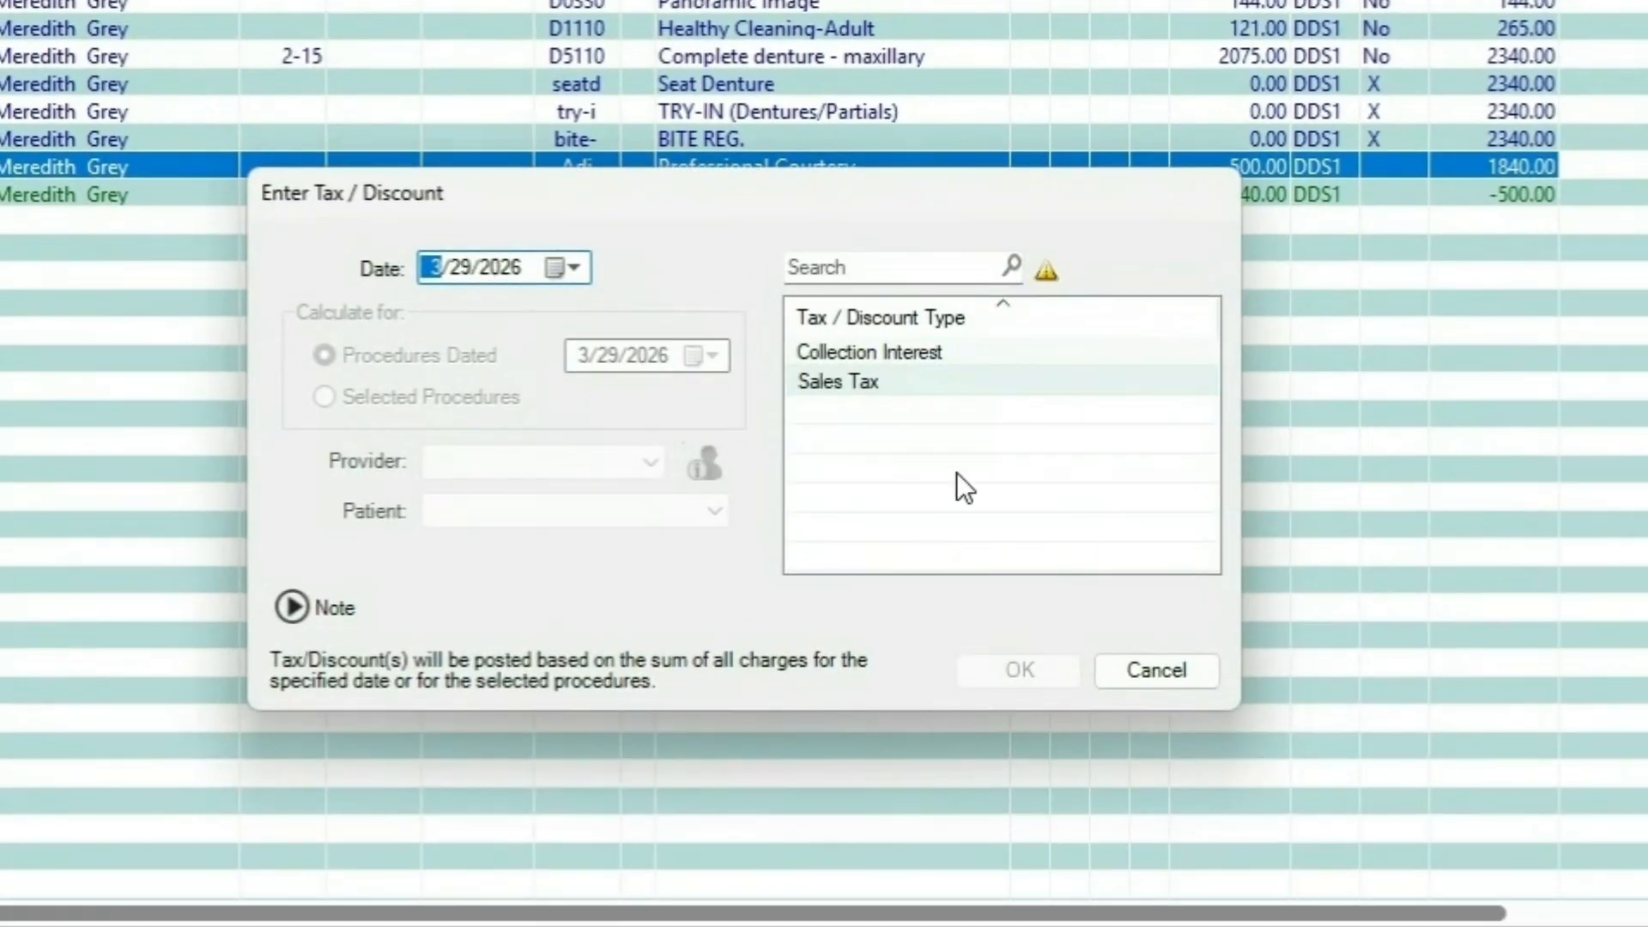
left_click(850, 386)
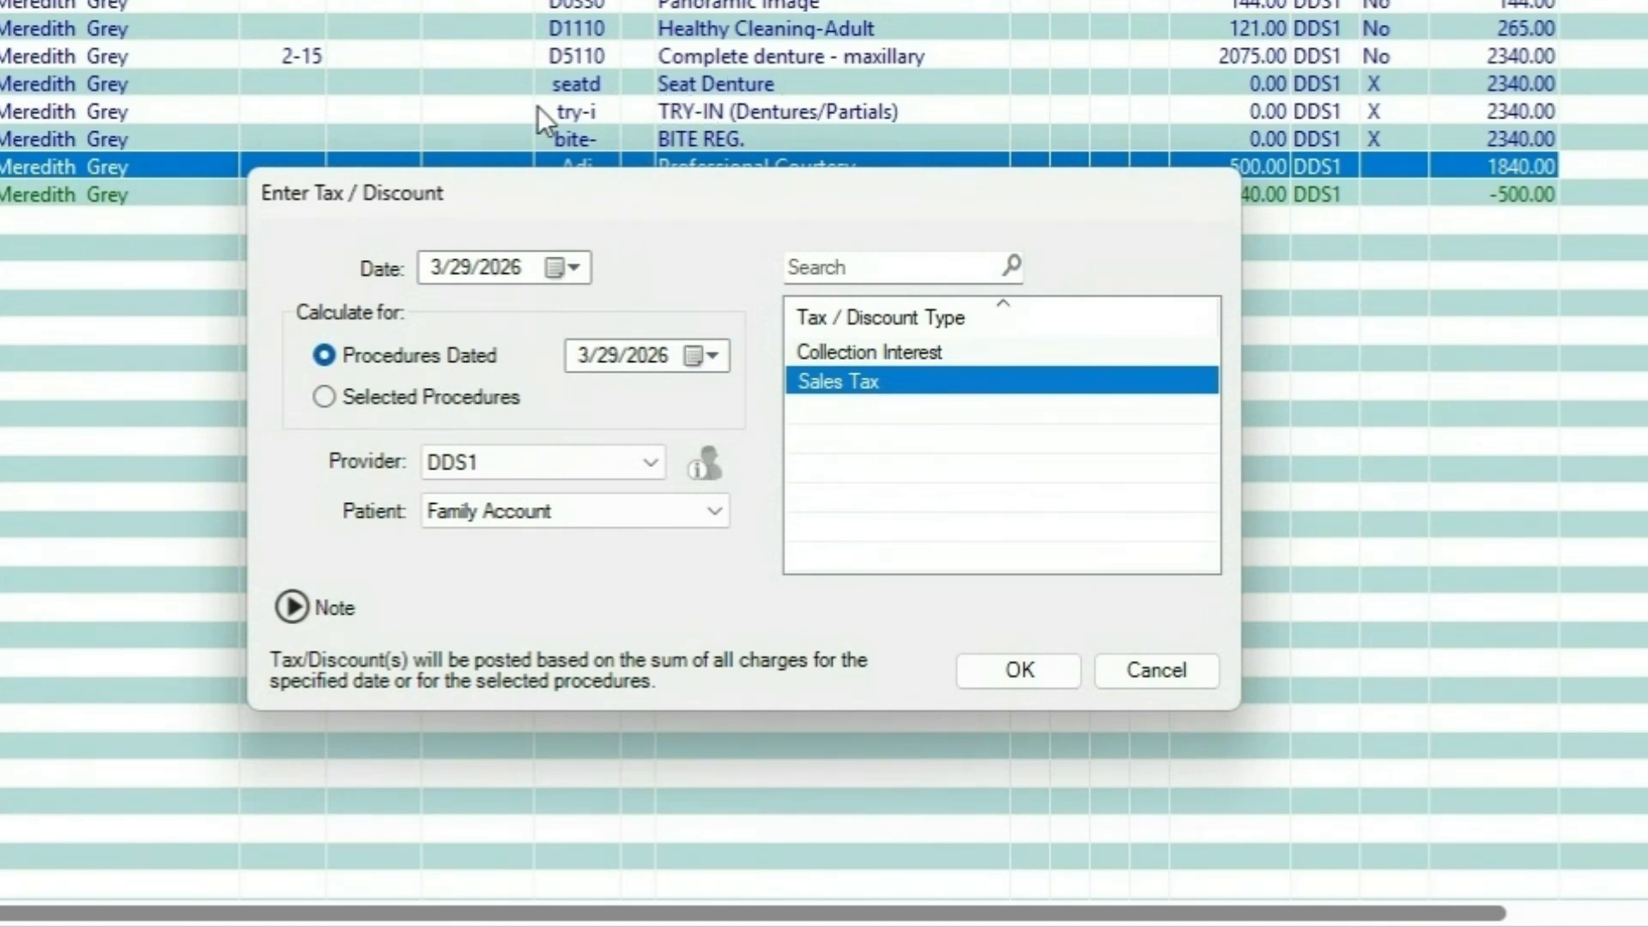
left_click(363, 406)
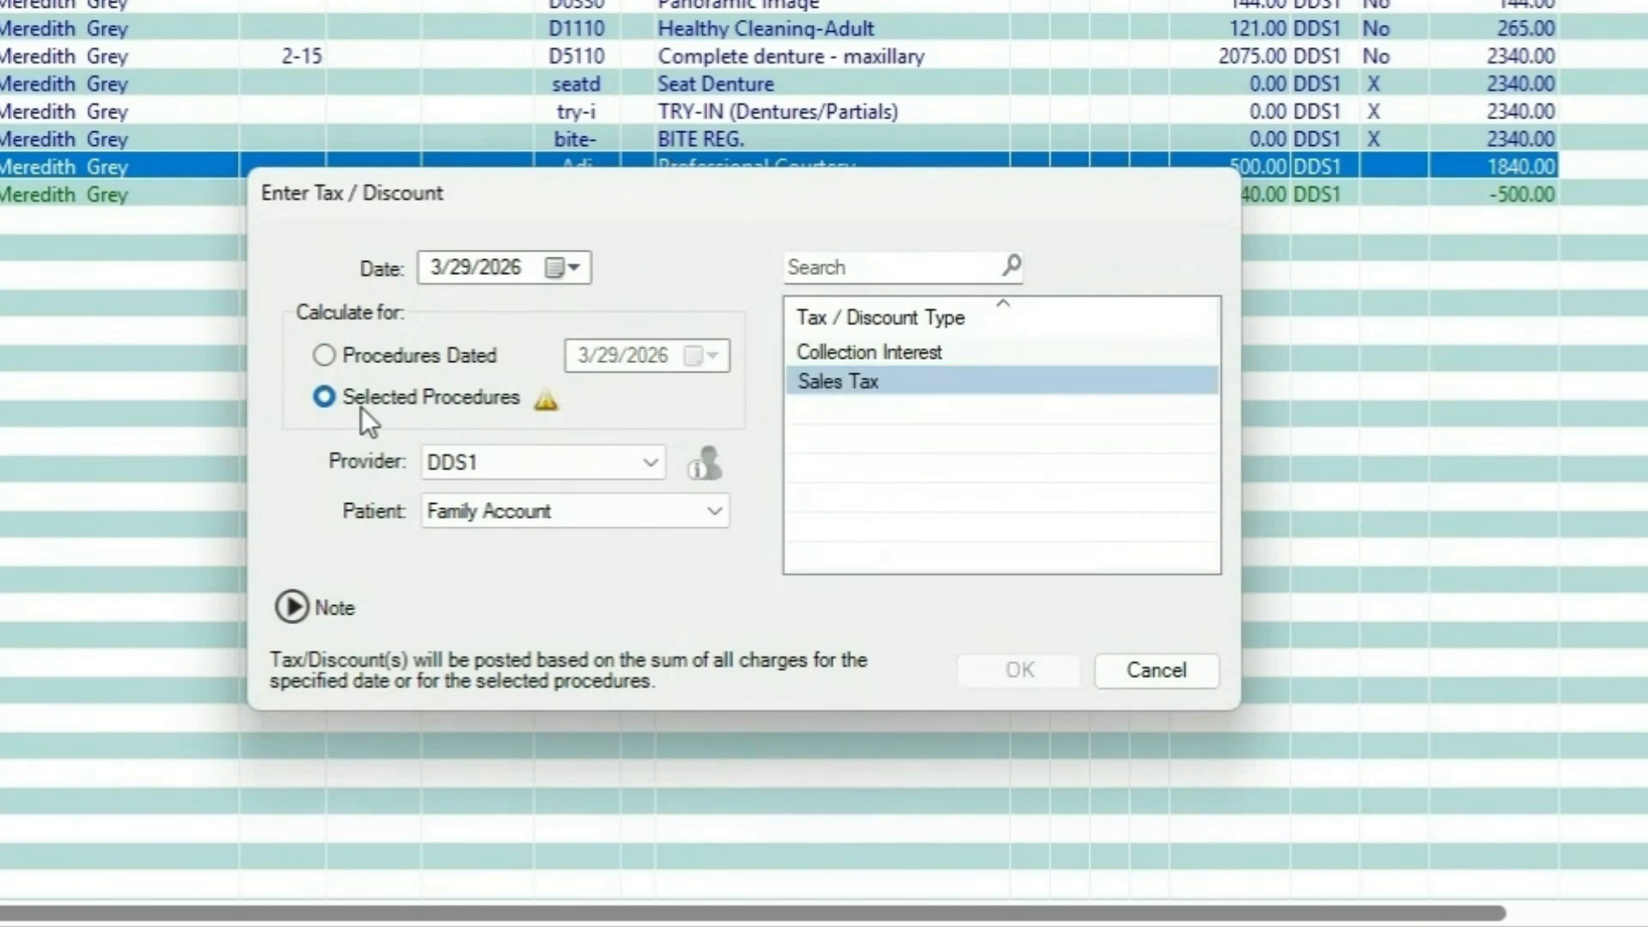
left_click(419, 359)
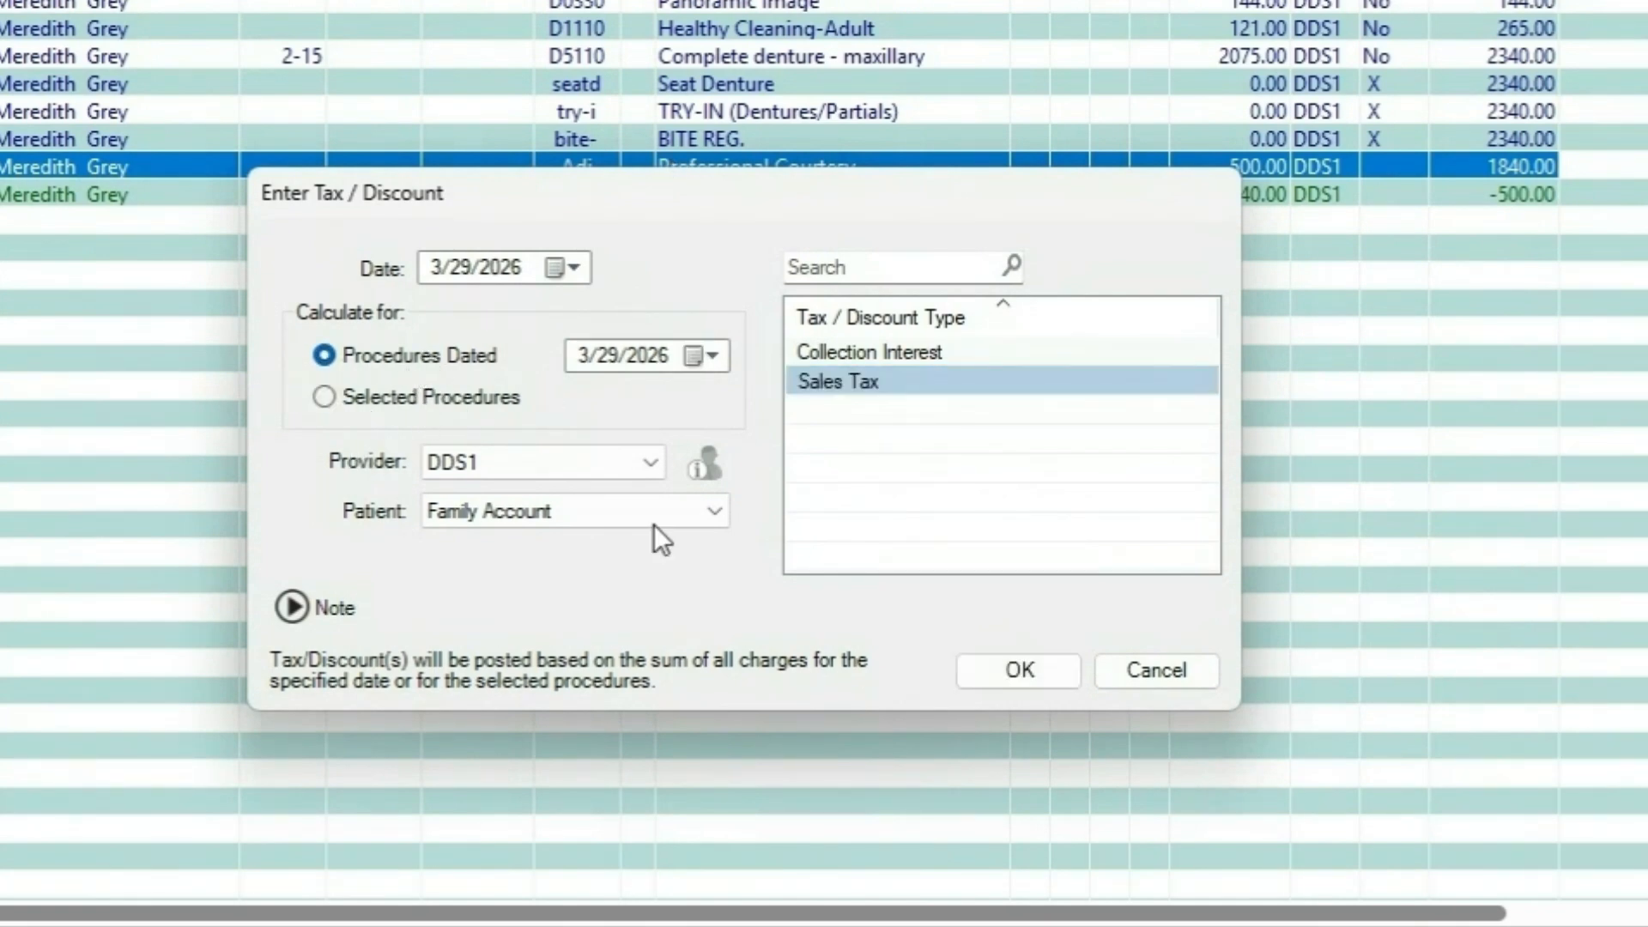
left_click(1019, 671)
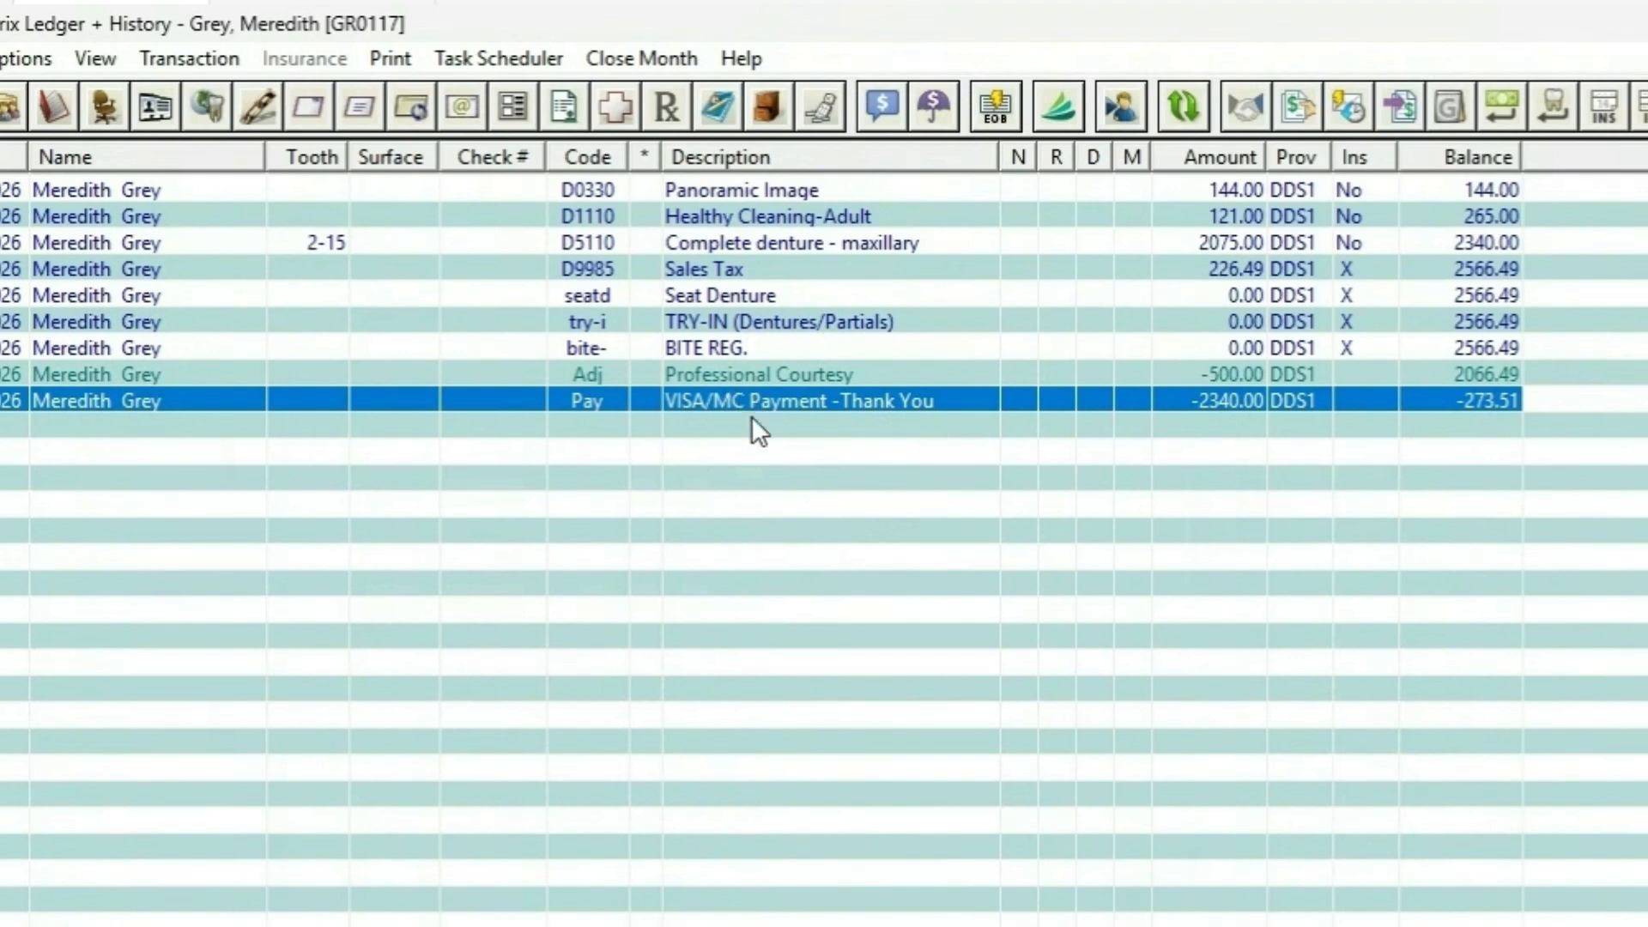
left_click(705, 272)
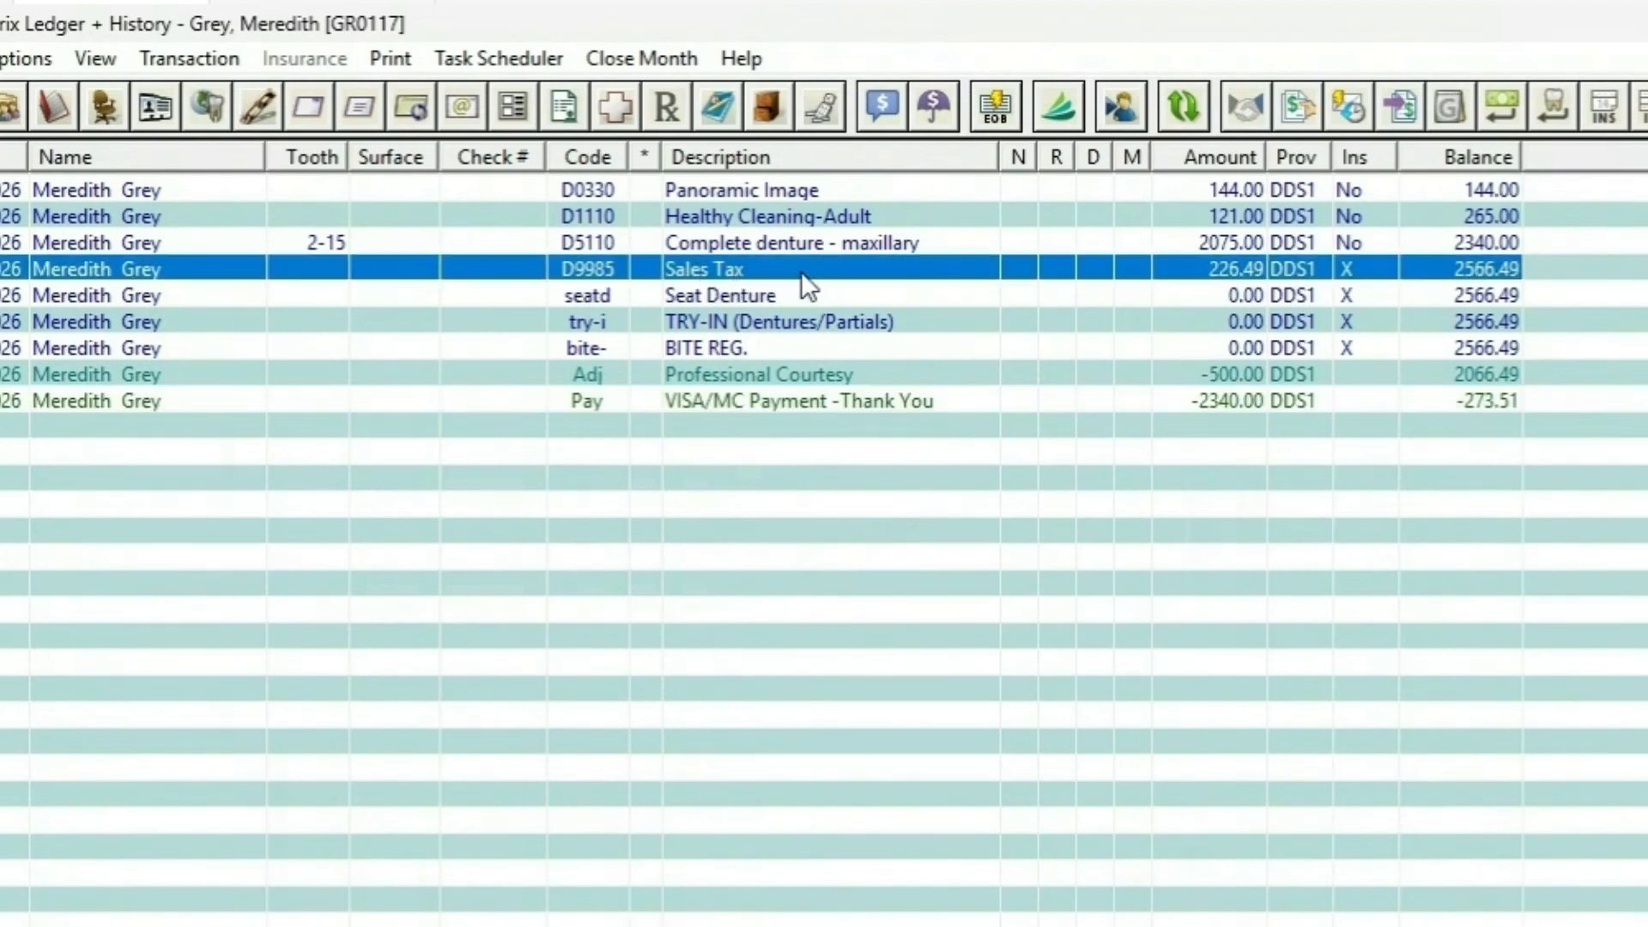
left_click(190, 57)
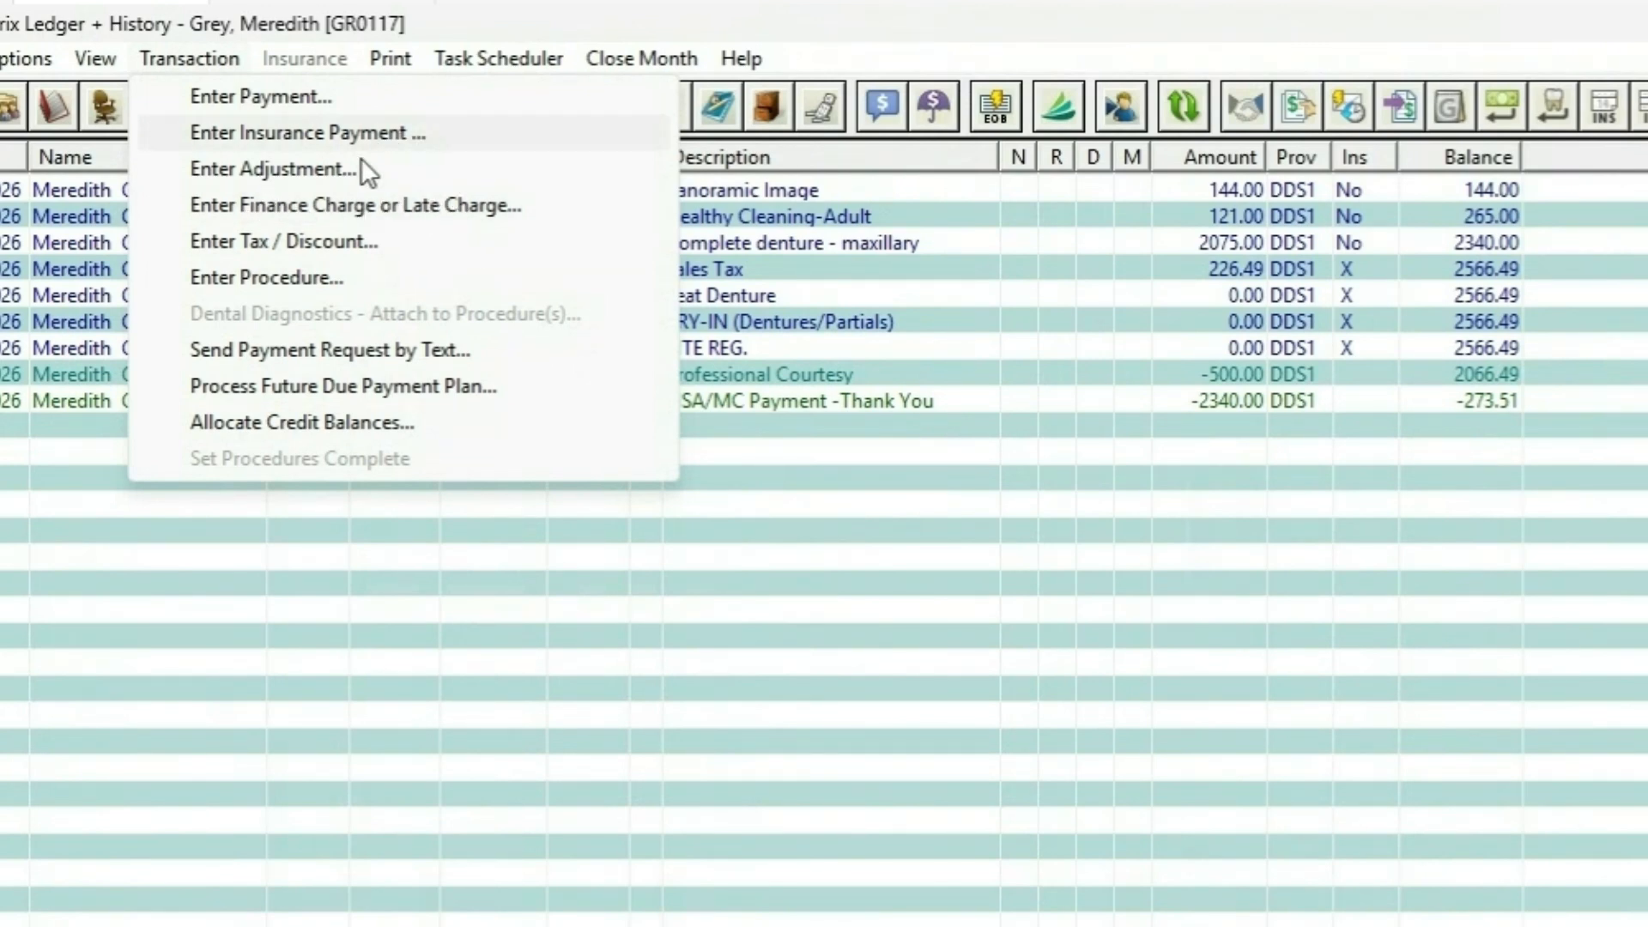
left_click(635, 649)
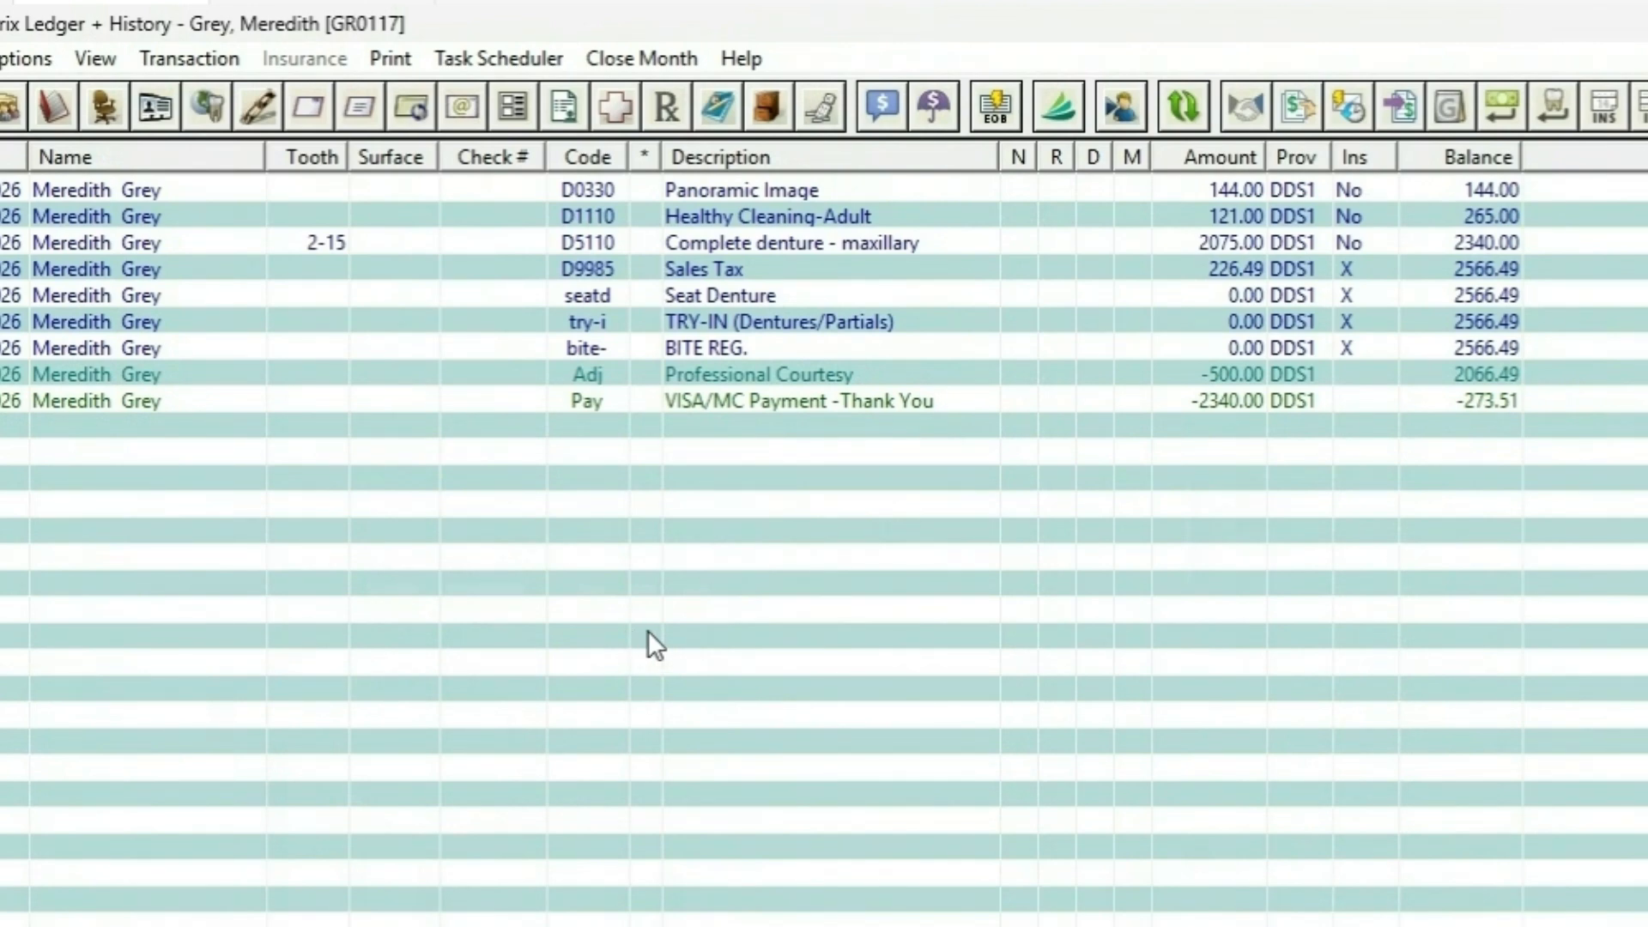